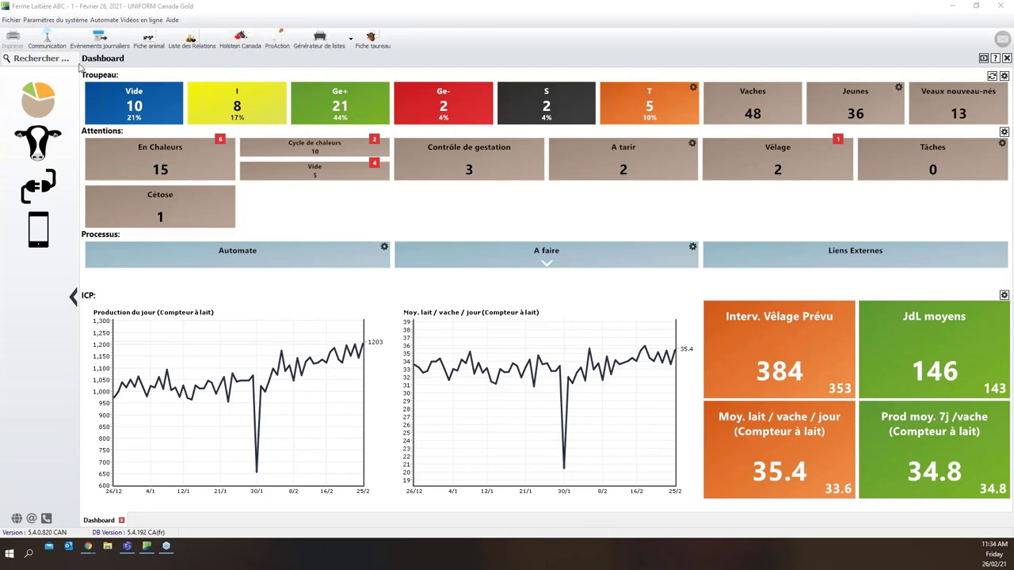
Go through Management and Interfaces to the Holstein Canada list showing calves 728 to 733
click(46, 135)
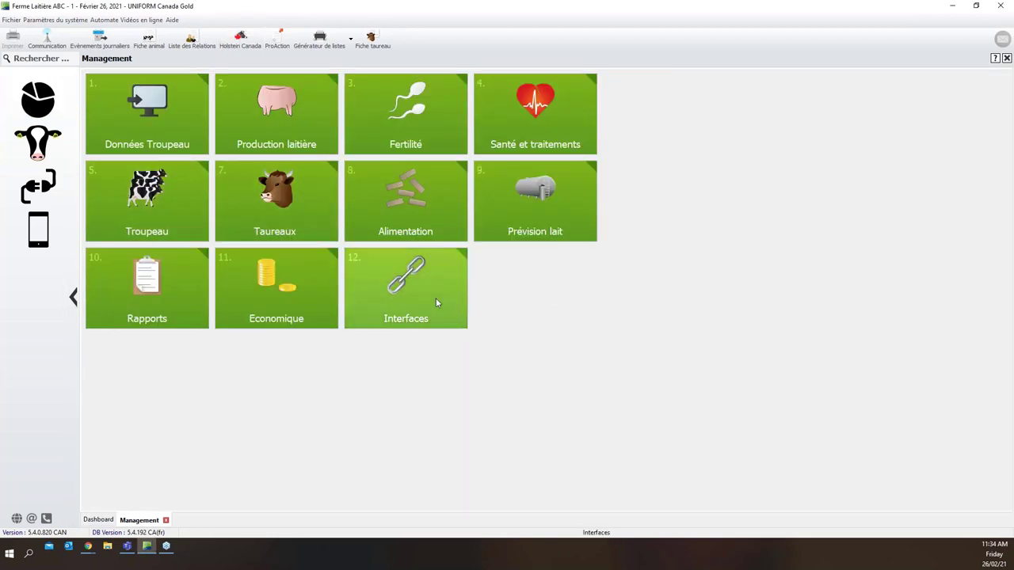
click(436, 302)
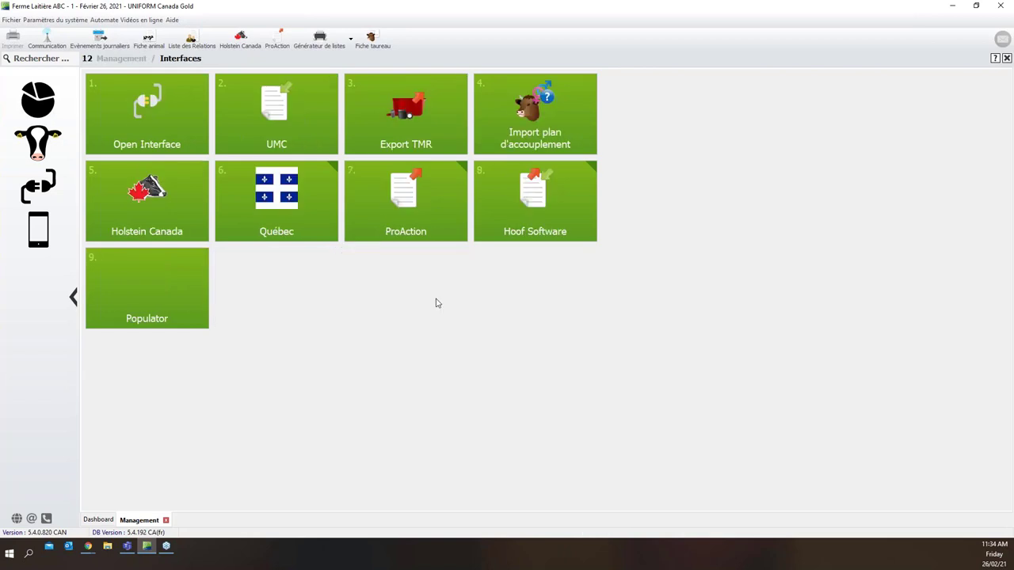
right_click(158, 198)
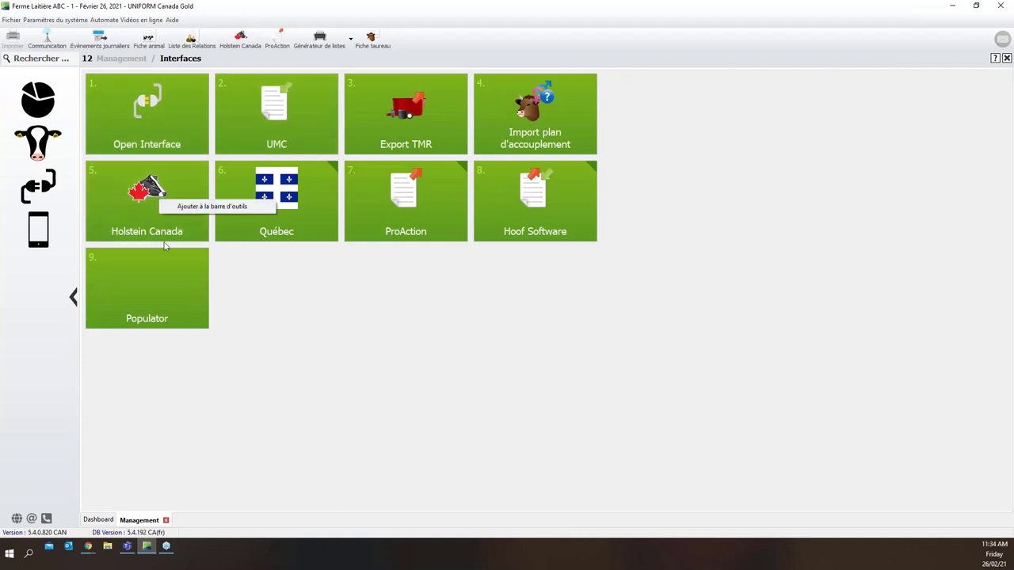
click(145, 212)
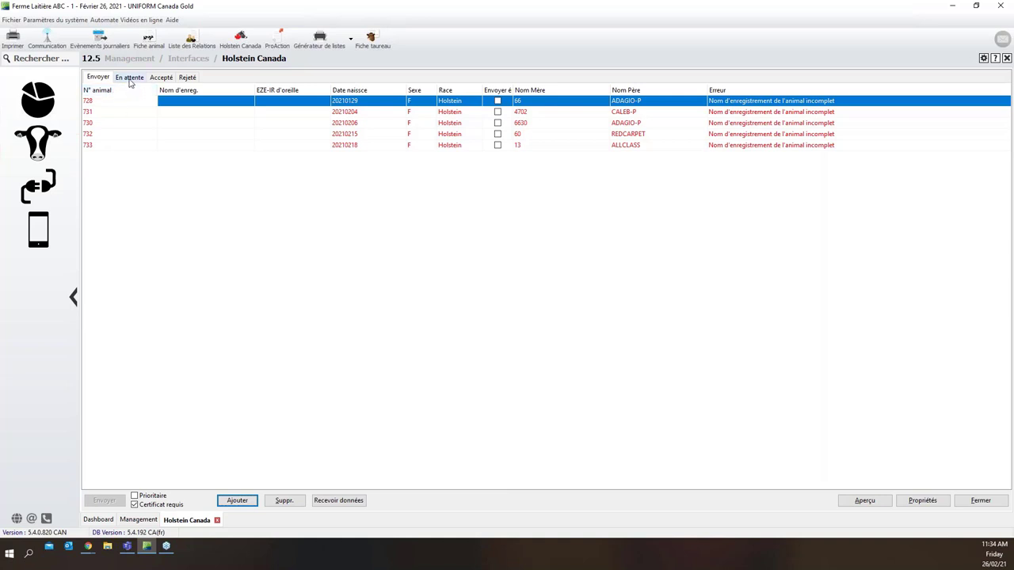
click(129, 77)
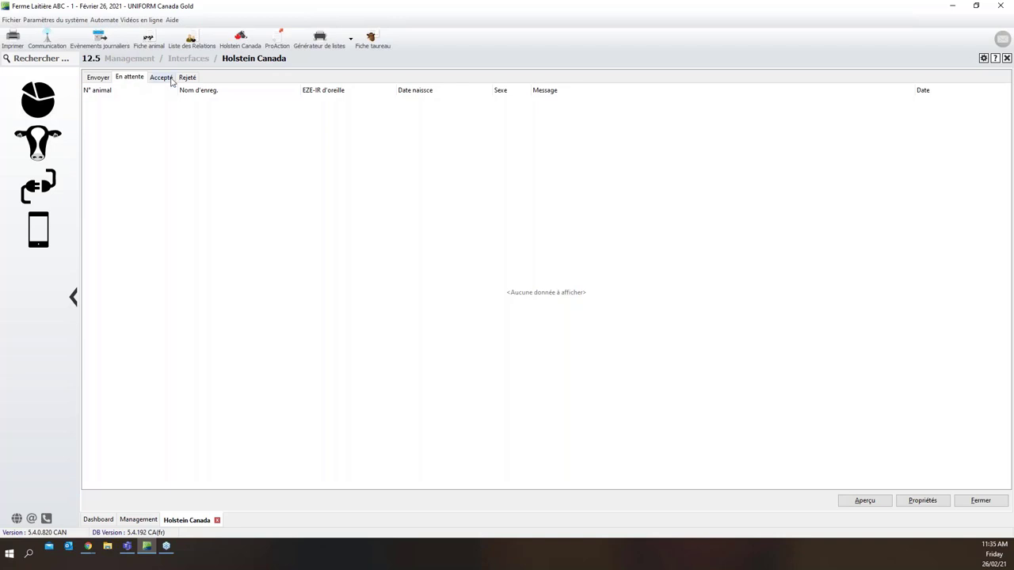
click(162, 78)
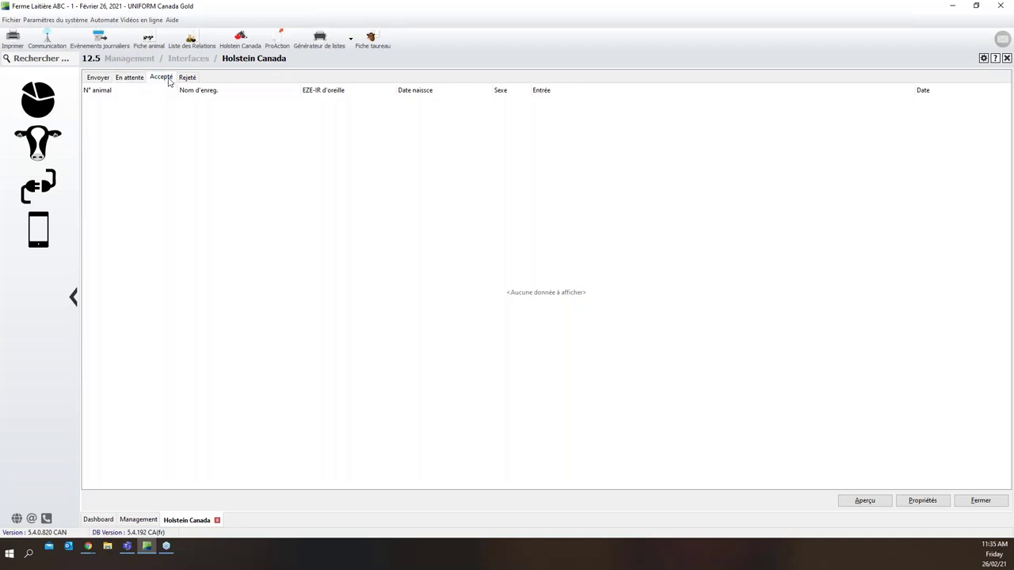
click(187, 79)
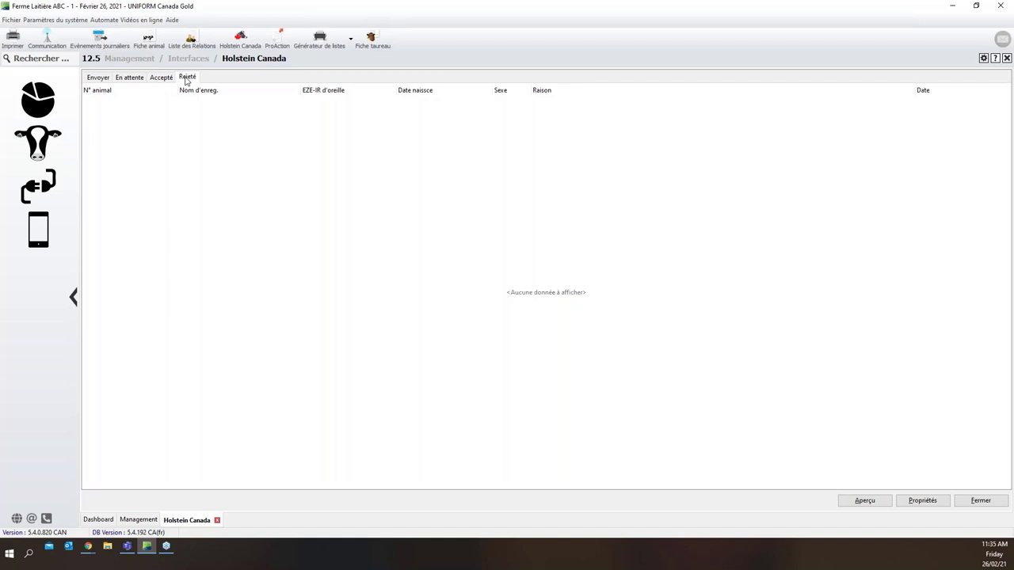
click(99, 78)
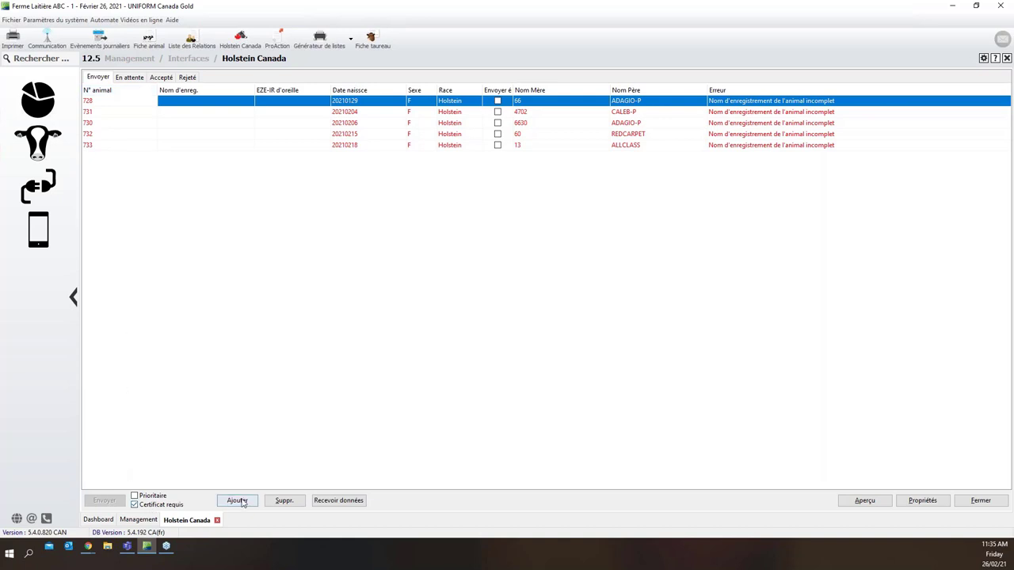
click(339, 500)
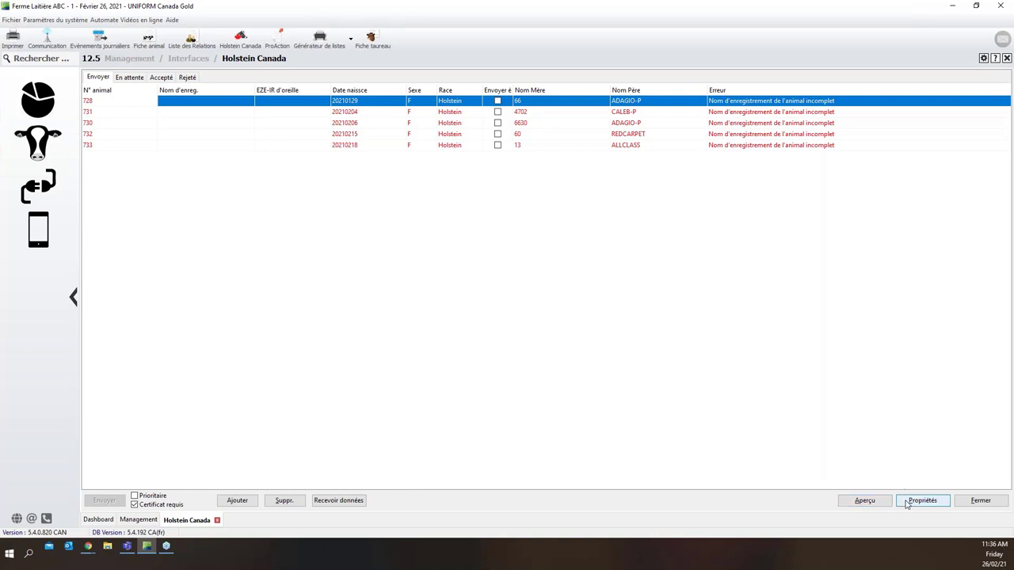
Enter FOXTROT as the farm prefix in the send list's communication settings
click(921, 501)
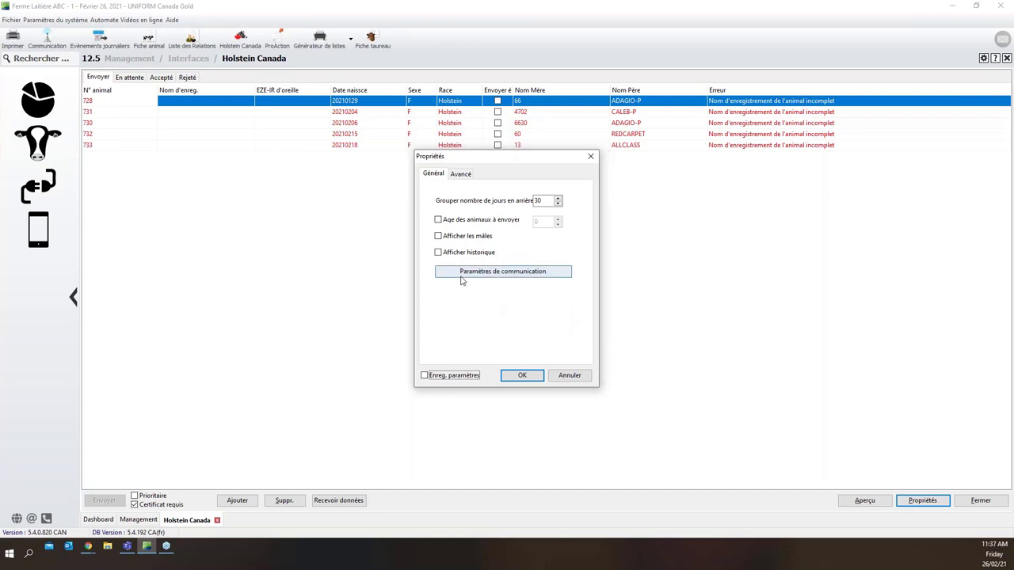
click(548, 274)
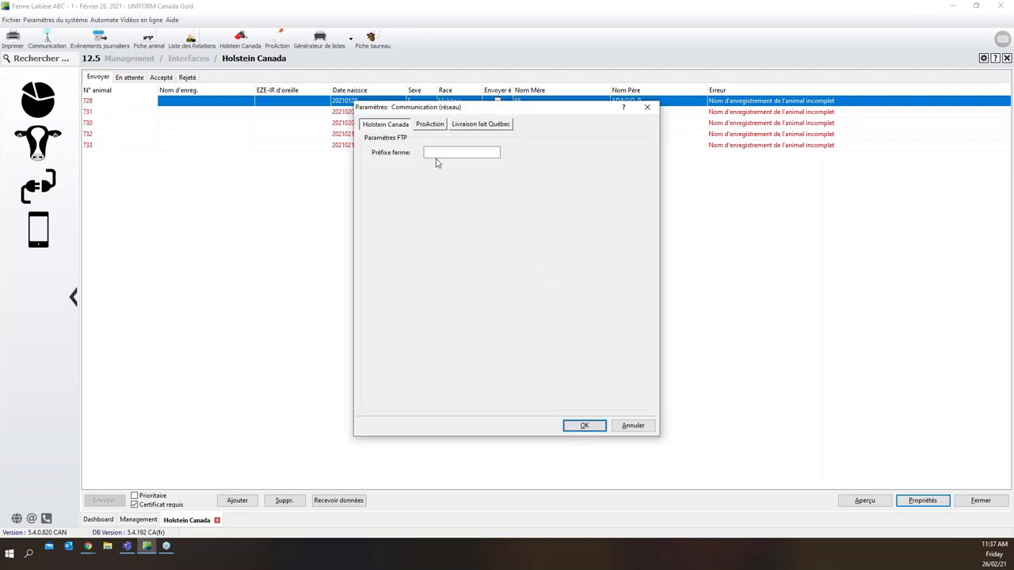
click(440, 153)
text(FOXTROT)
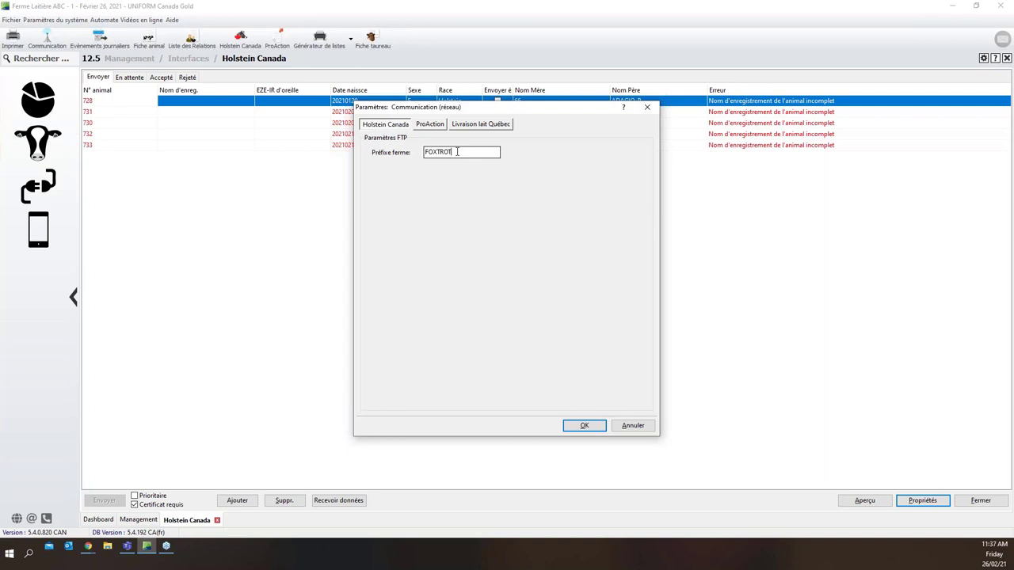
drag(457, 151, 425, 152)
click(457, 154)
click(578, 425)
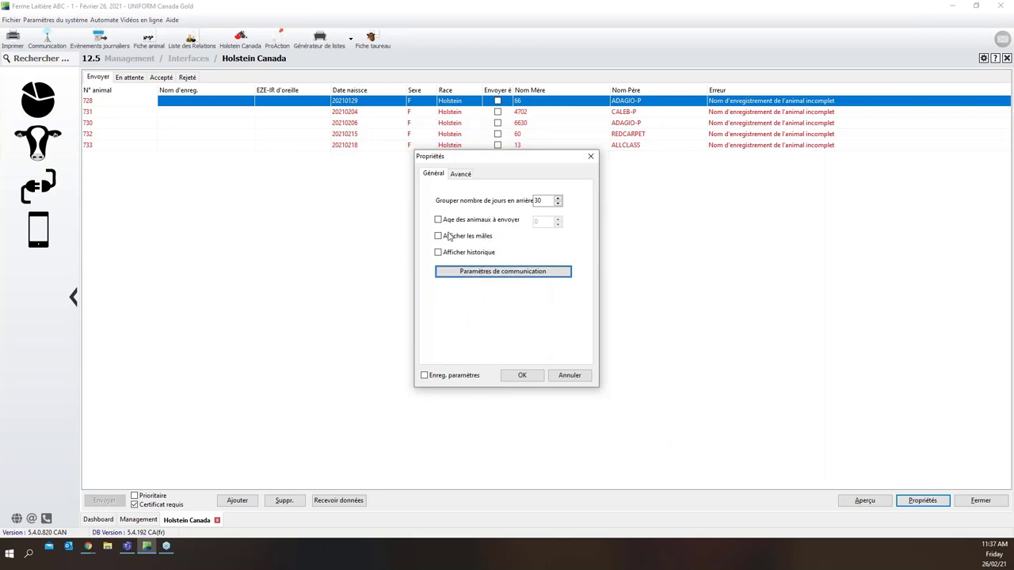
Keep the 30-day grouping, leaving age limit, male animals and history unchecked
double_click(540, 202)
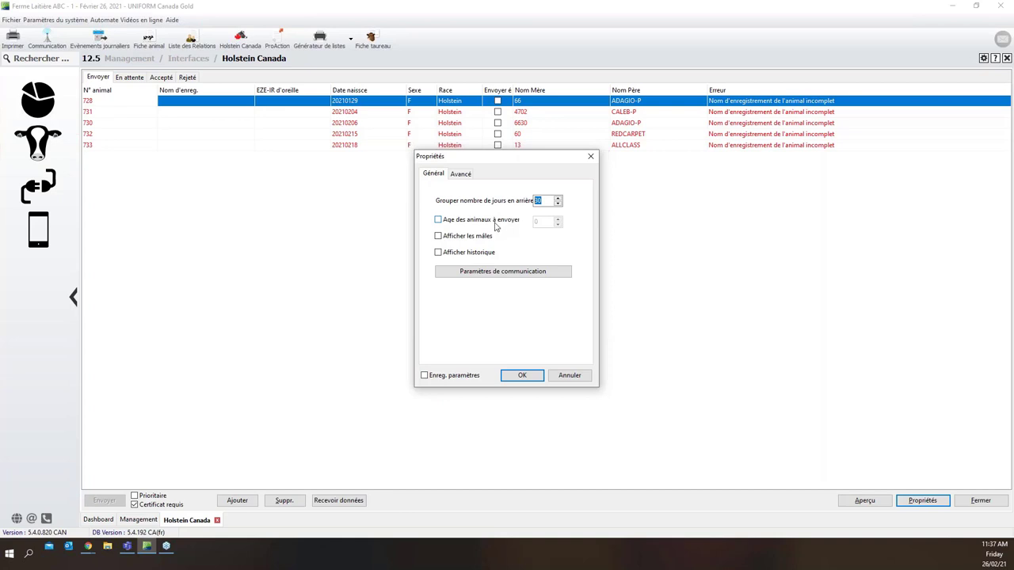
click(439, 236)
click(439, 253)
click(439, 220)
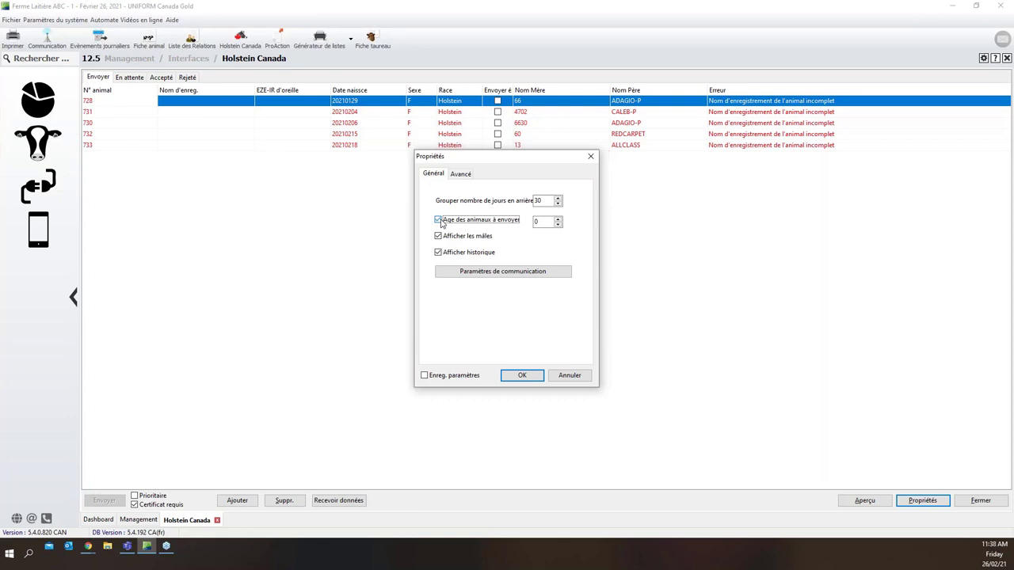
click(537, 224)
click(439, 220)
click(439, 236)
click(438, 252)
click(539, 202)
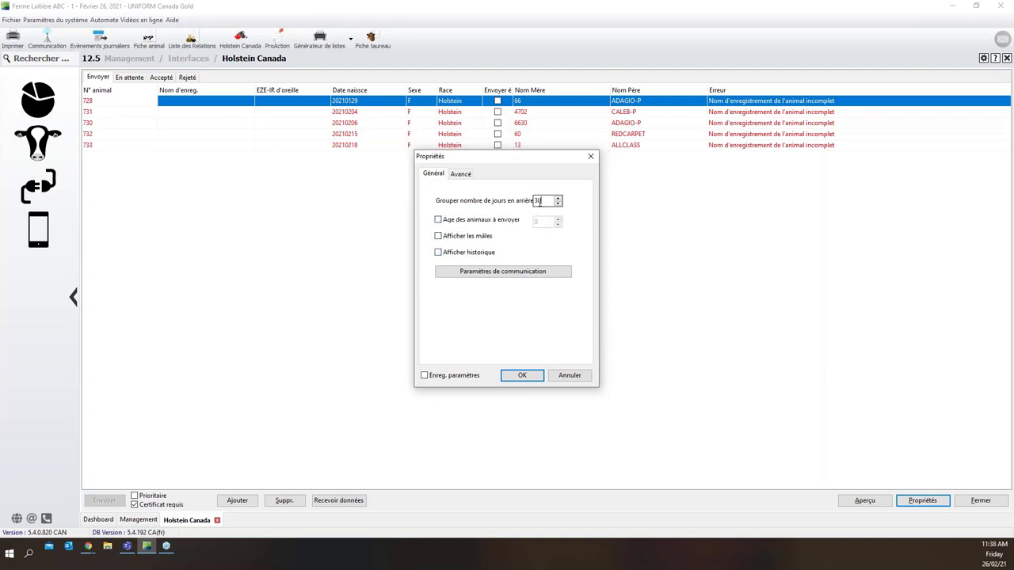
Review the Avancé options, tick Enreg. paramètres and confirm the properties
click(461, 175)
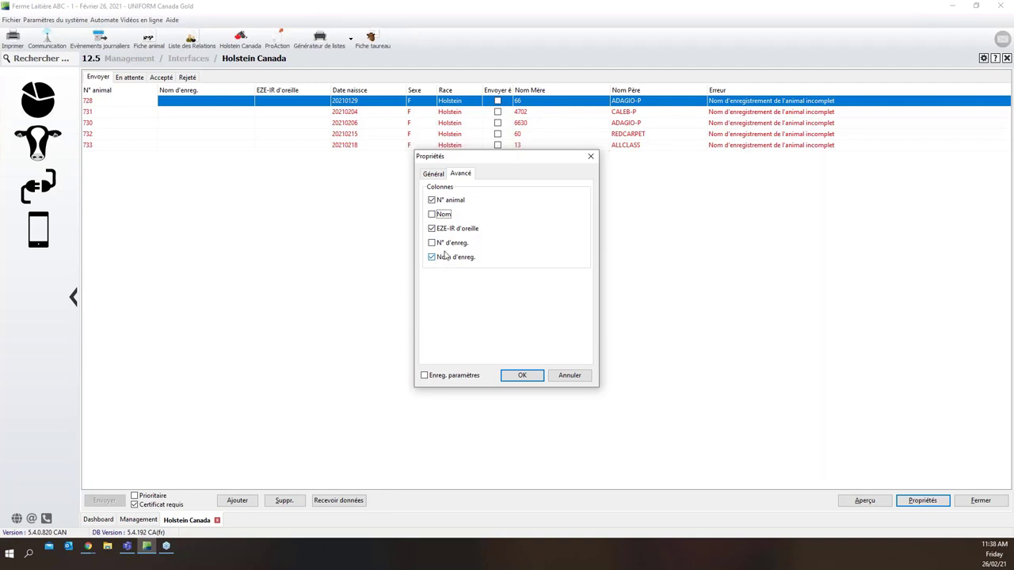
click(438, 175)
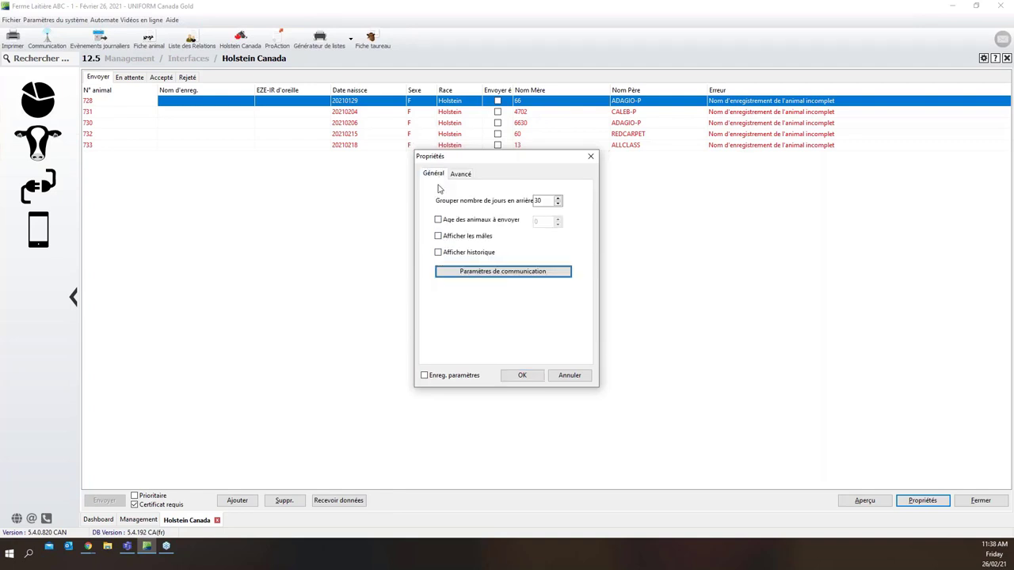
click(430, 377)
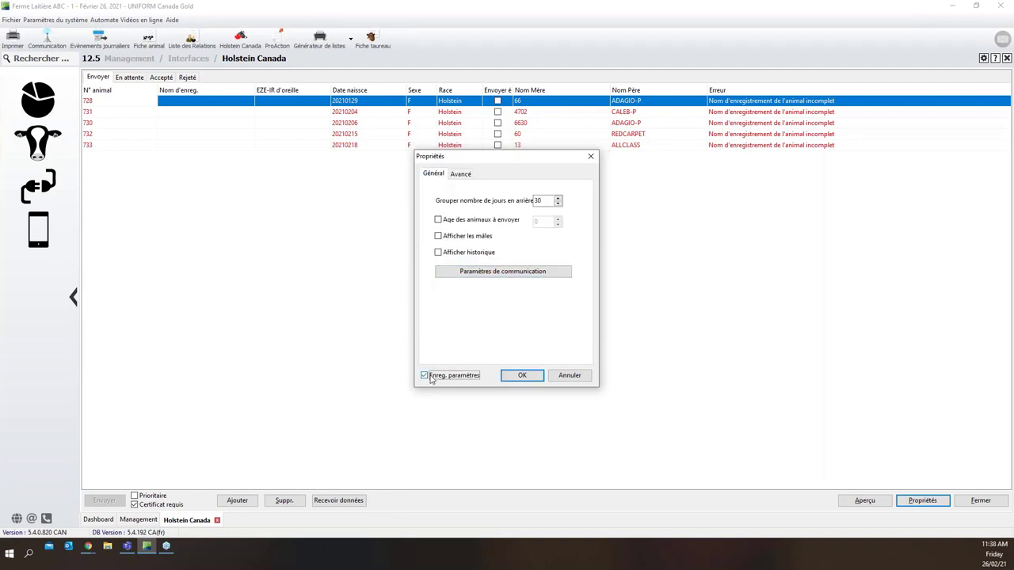
click(515, 377)
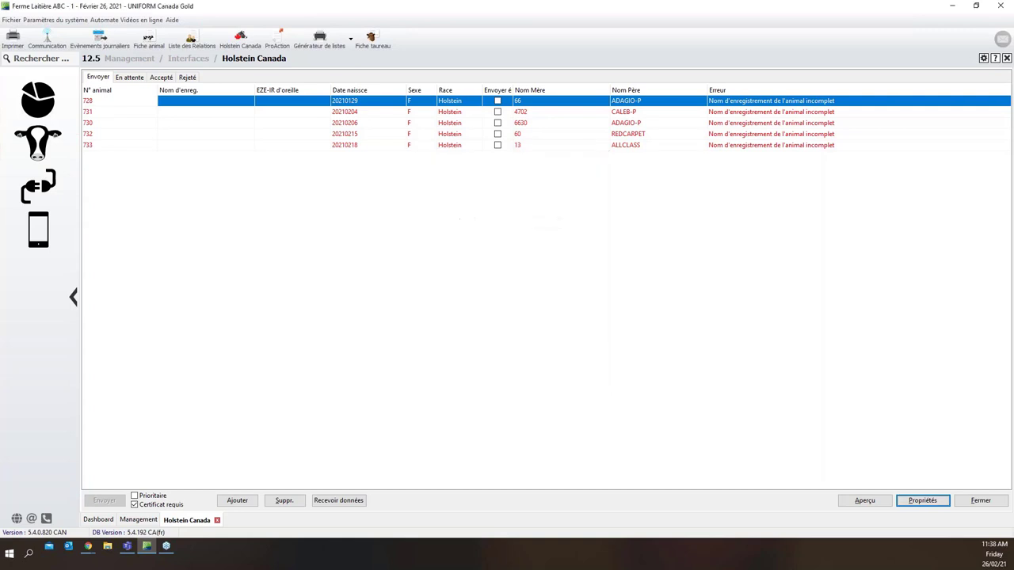
click(347, 116)
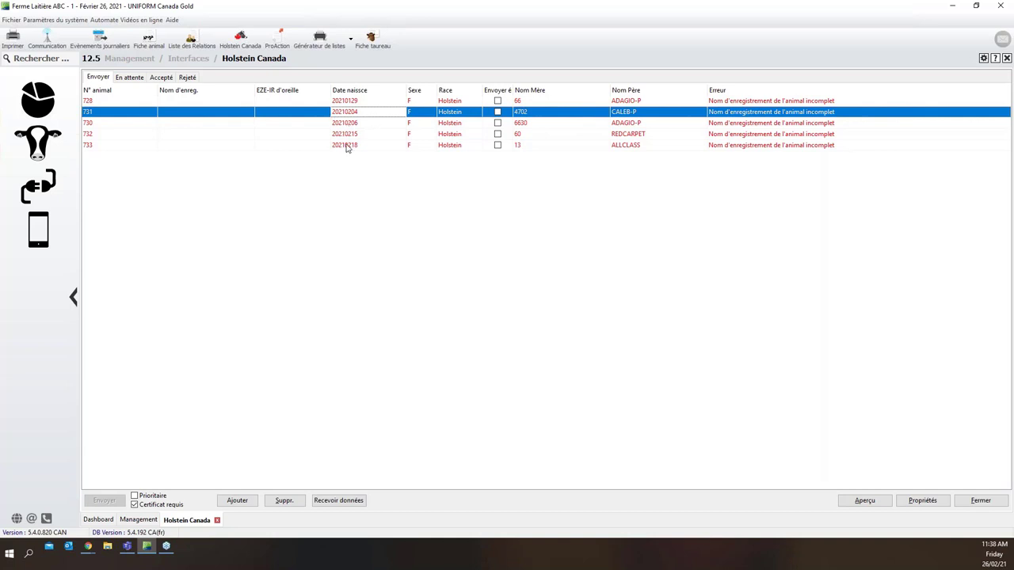
click(346, 103)
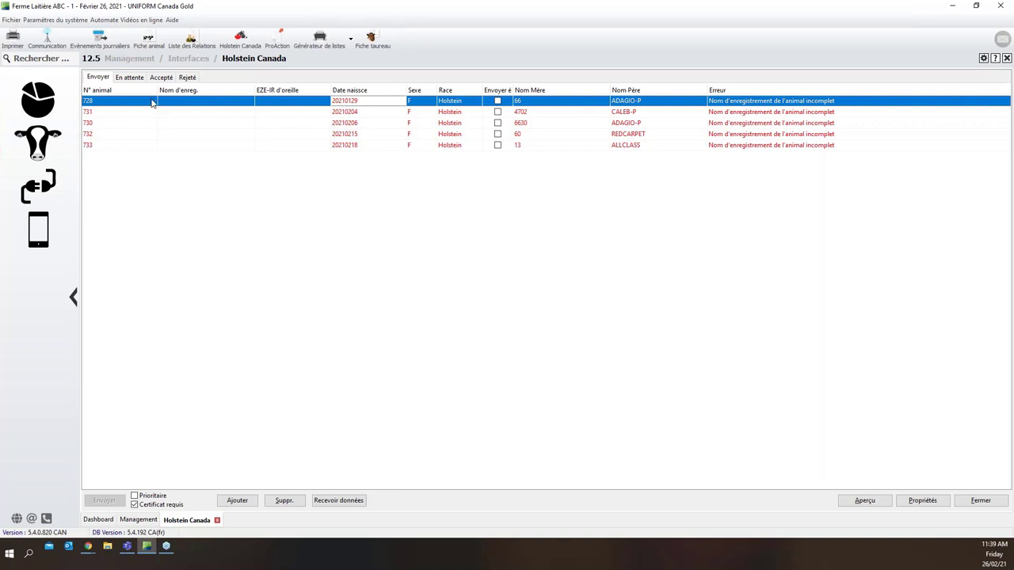
Open calf 728's animal record and its Modifier la vache edit dialog
double_click(102, 103)
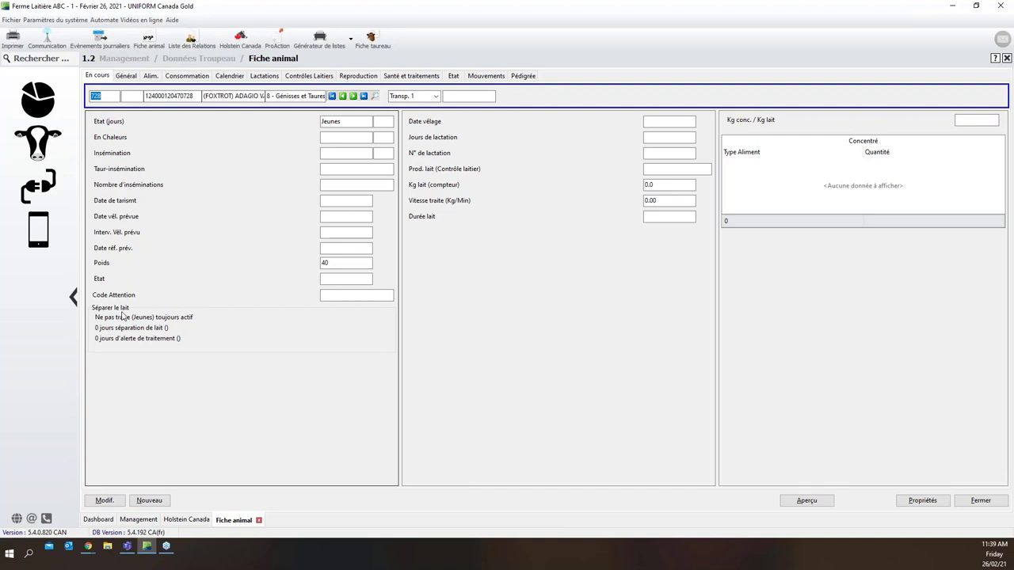
click(119, 501)
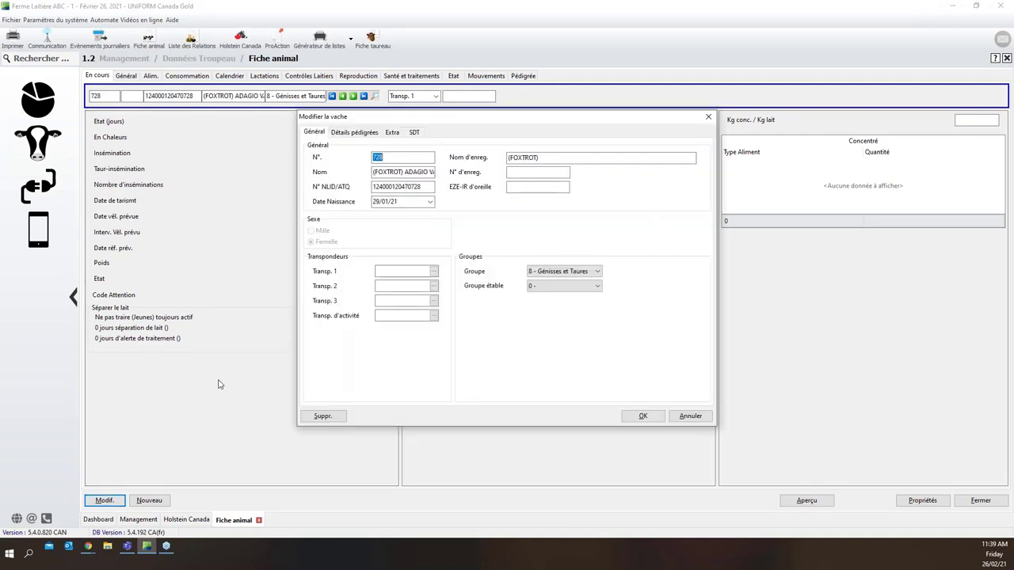
drag(433, 172, 324, 172)
key(Delete)
key(ctrl+z)
key(Delete)
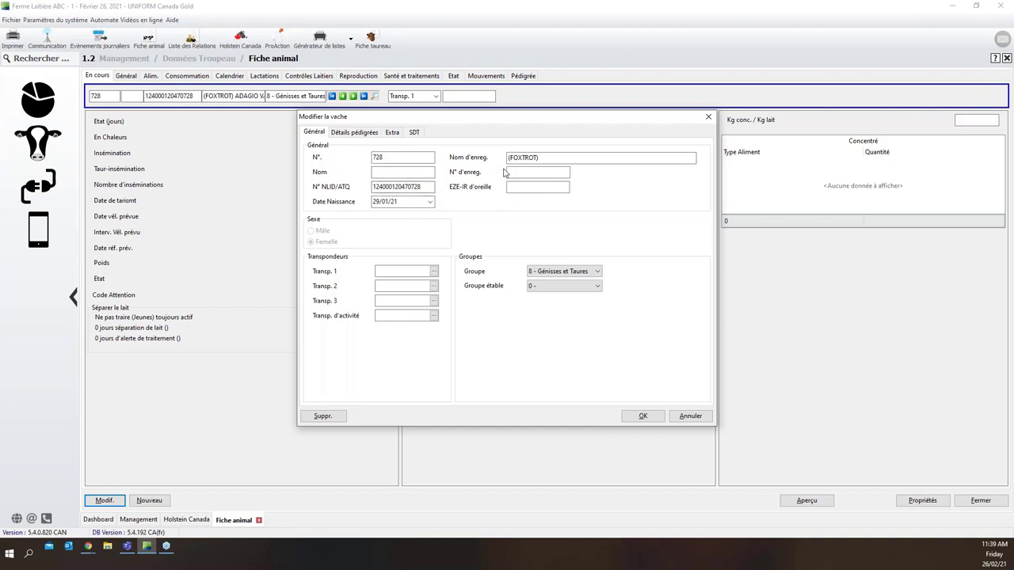
Type ADAGIO VACHETTE after (FOXTROT) in the registration name and correct the typos
click(540, 157)
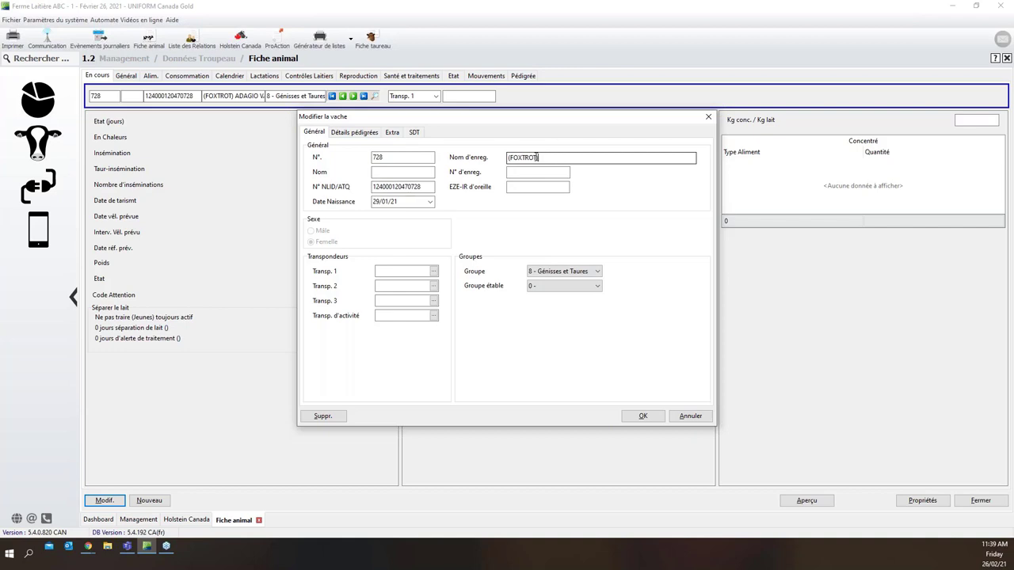
drag(538, 157, 506, 158)
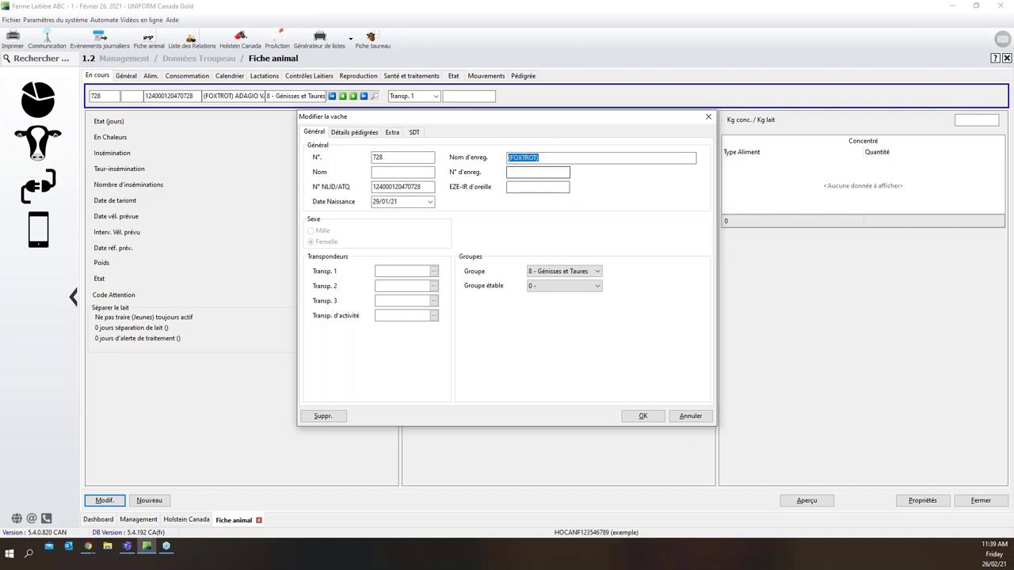
click(545, 156)
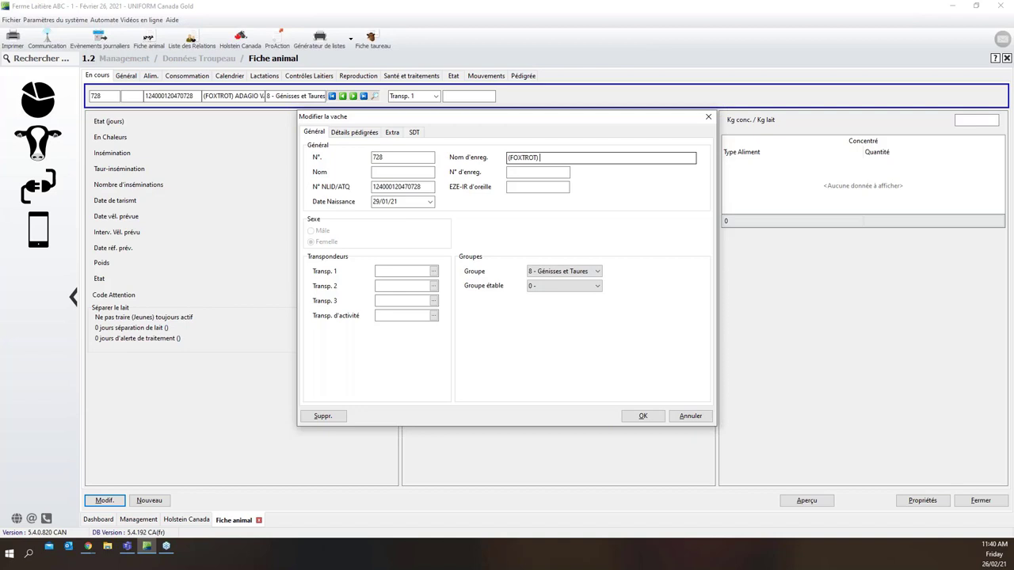
text(adagio)
key(BackSpace)
key(BackSpace)
key(BackSpace)
key(BackSpace)
key(BackSpace)
key(BackSpace)
text(ADGAIO VACHETTE)
click(559, 157)
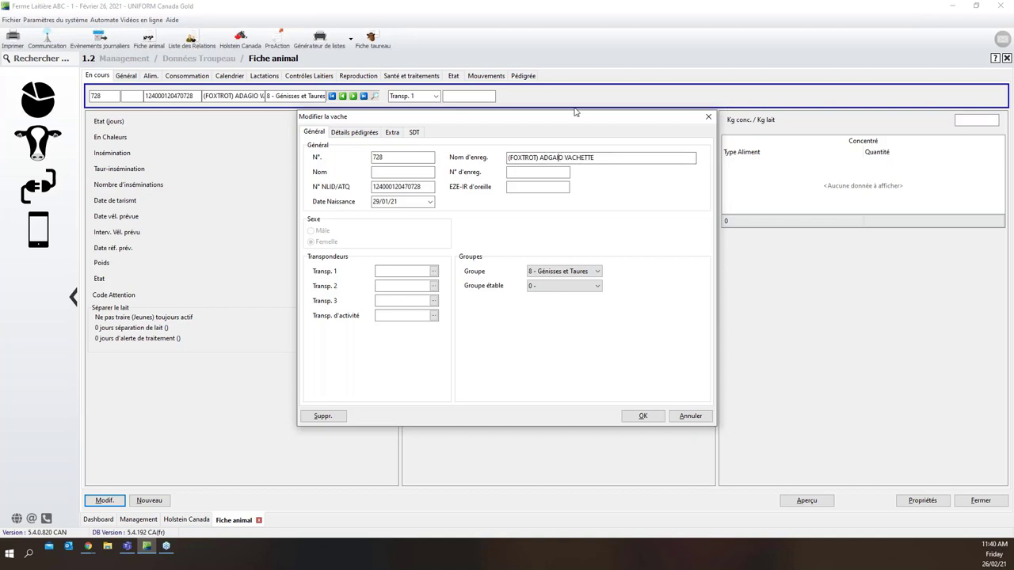
key(BackSpace)
key(BackSpace)
key(BackSpace)
text(AGI)
key(BackSpace)
double_click(546, 157)
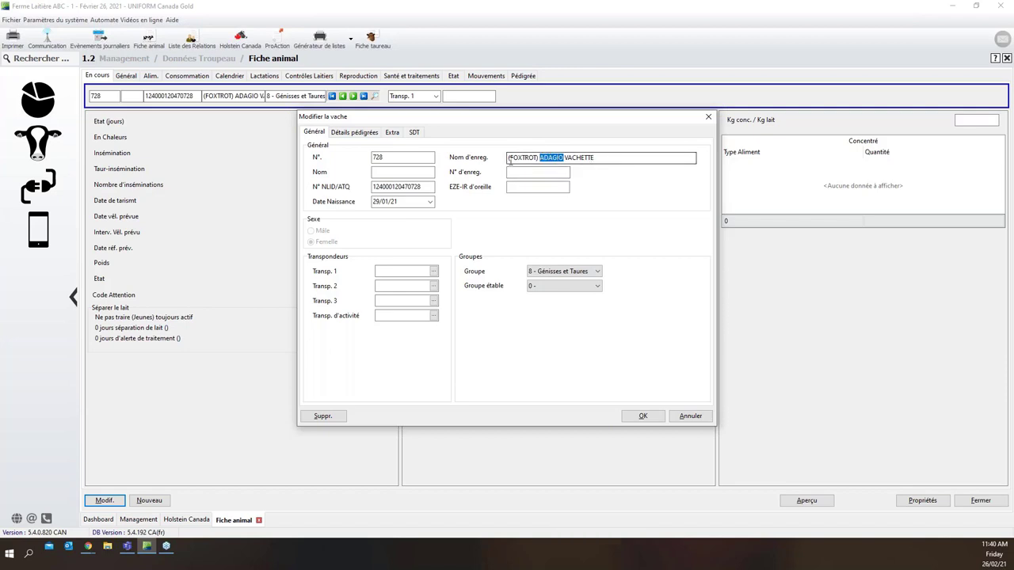
click(374, 137)
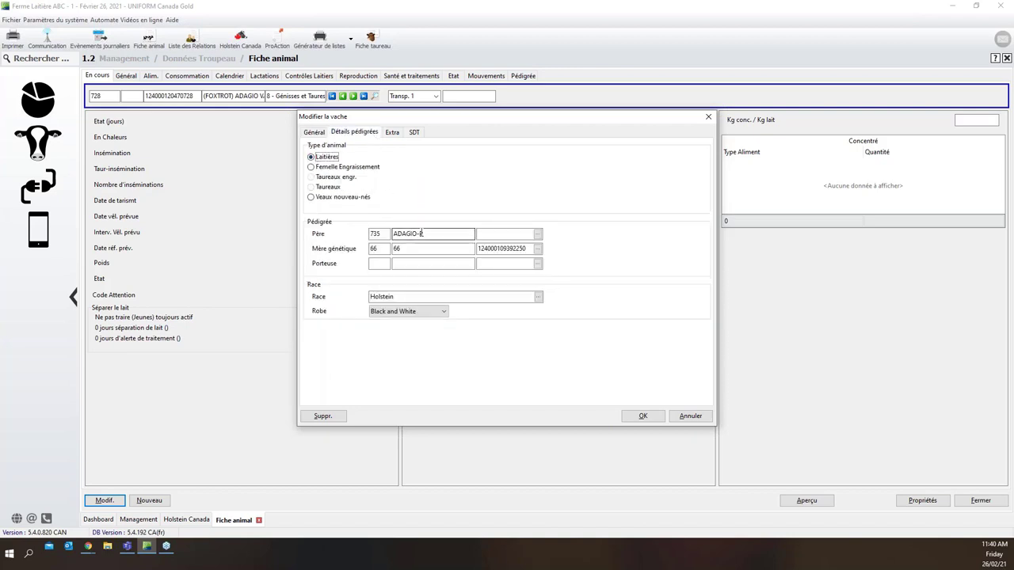
click(421, 233)
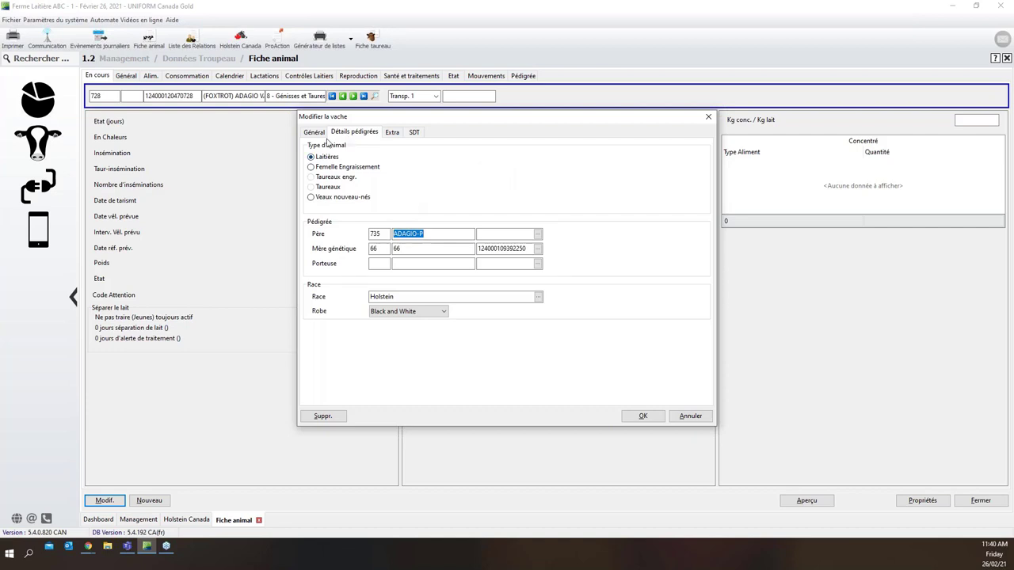
click(324, 136)
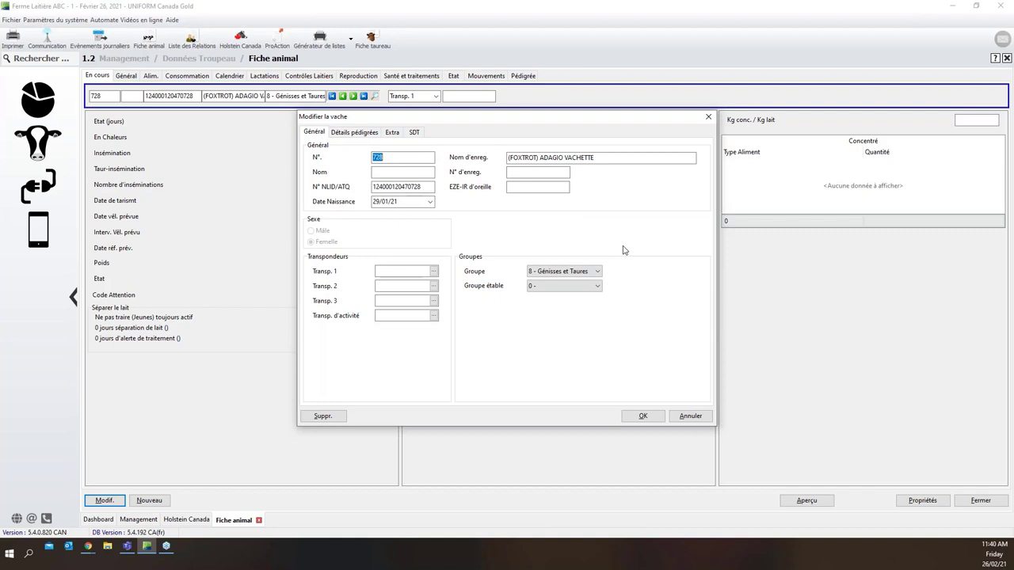
click(633, 417)
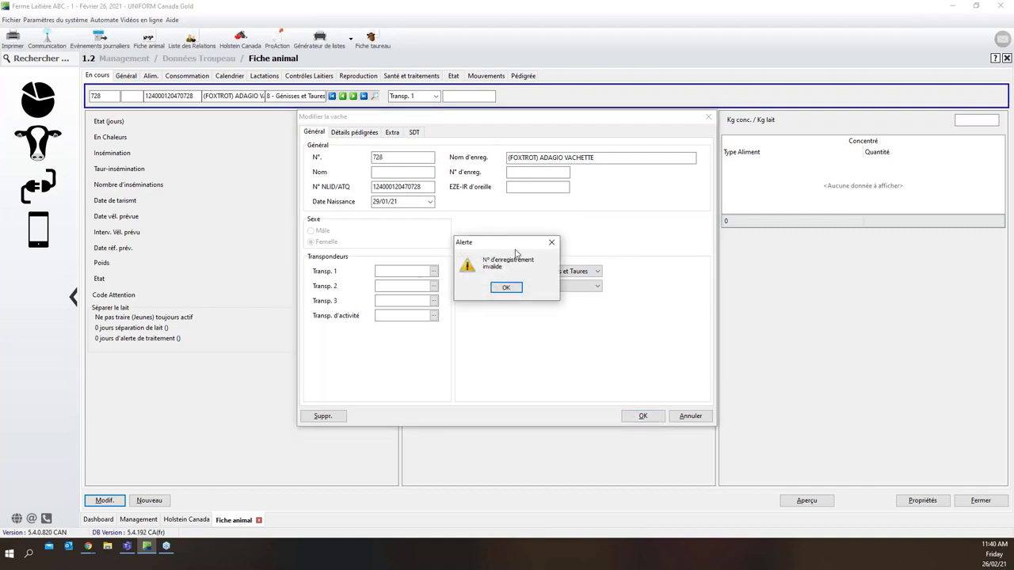
click(506, 288)
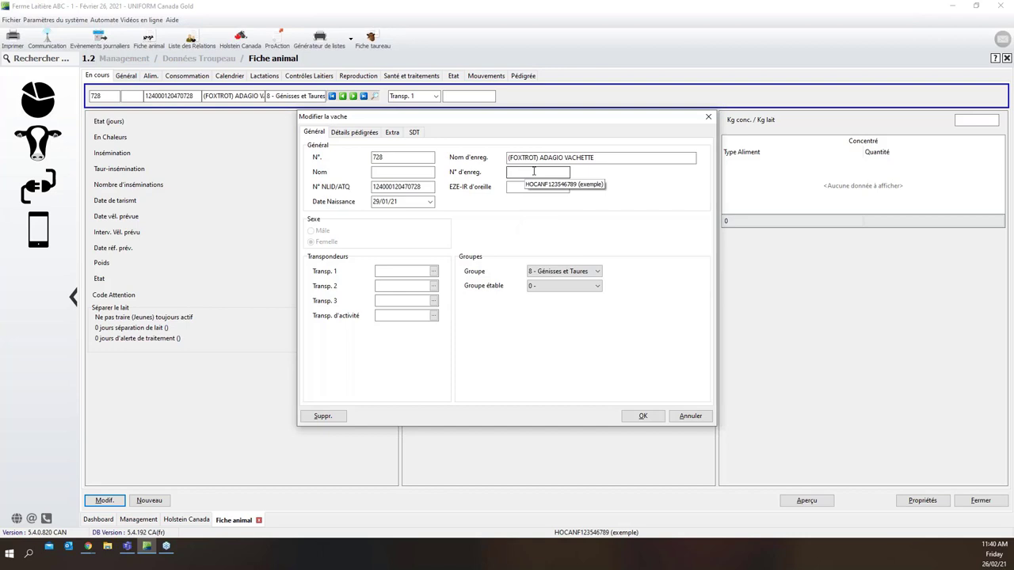
click(534, 171)
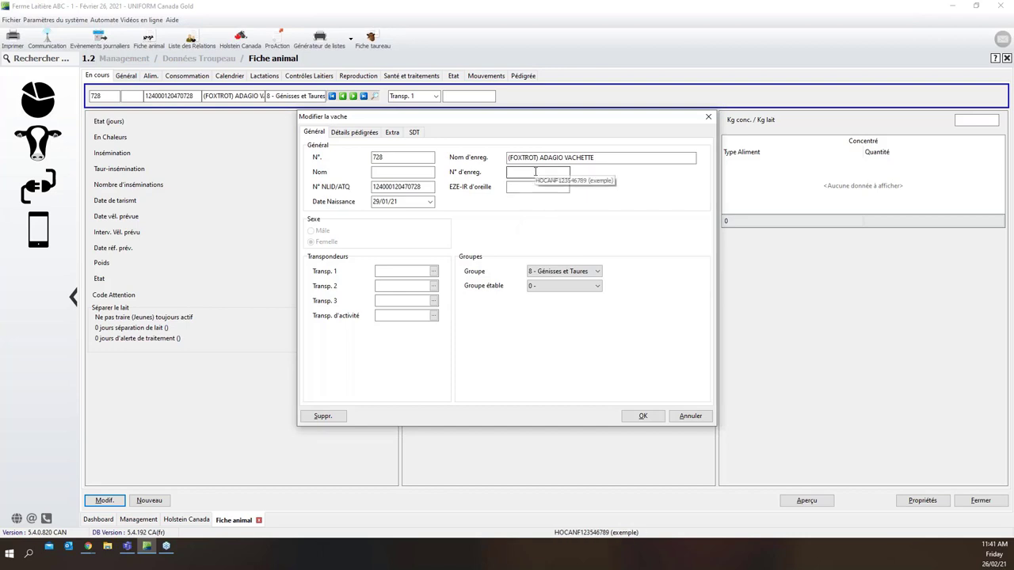
text(HO)
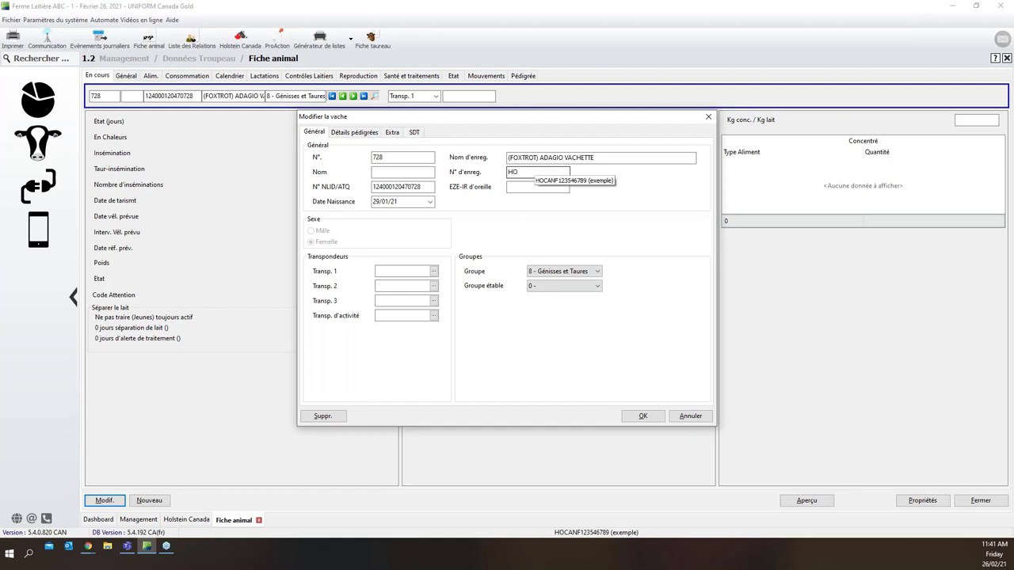
text(CANF)
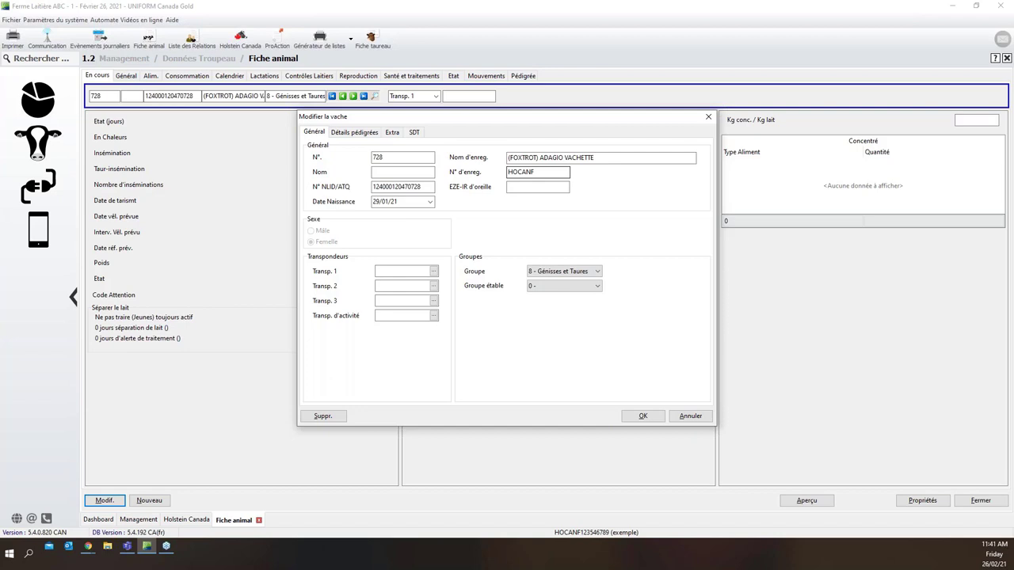
click(421, 187)
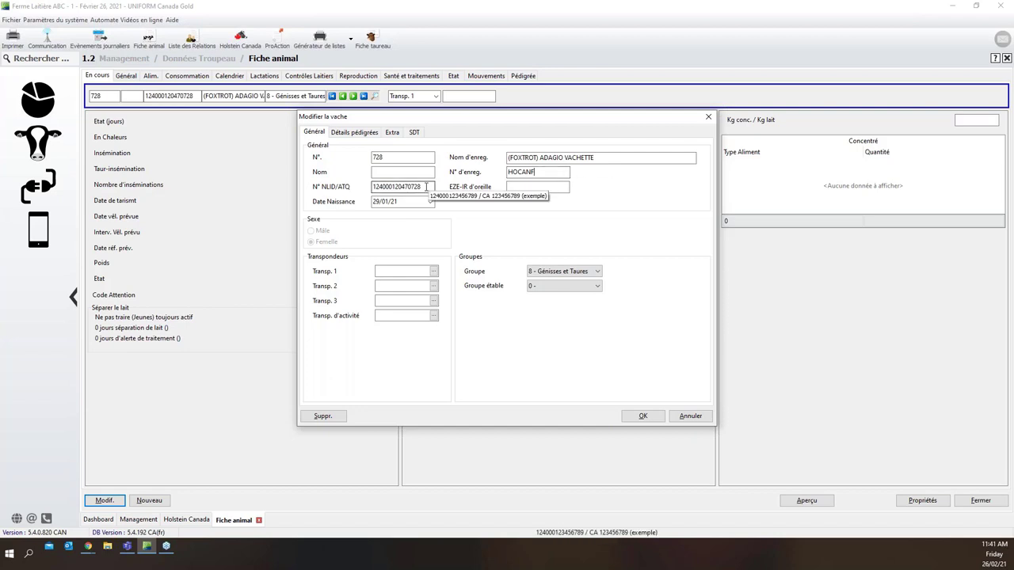
drag(421, 187, 392, 187)
right_click(392, 187)
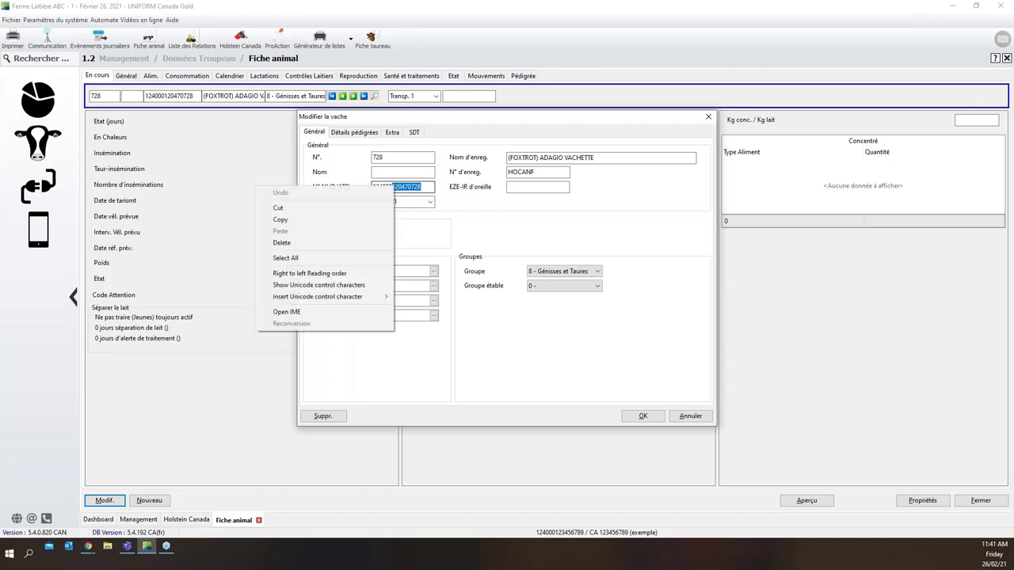
click(347, 219)
click(543, 172)
key(ctrl+v)
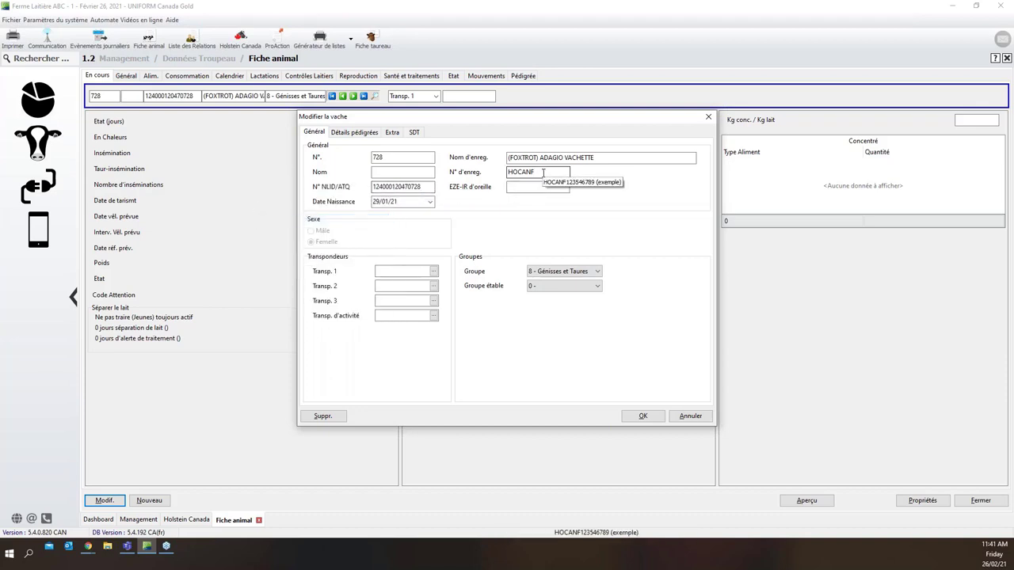
Enter 120470728 as the ear tag number and save the cow record
click(528, 188)
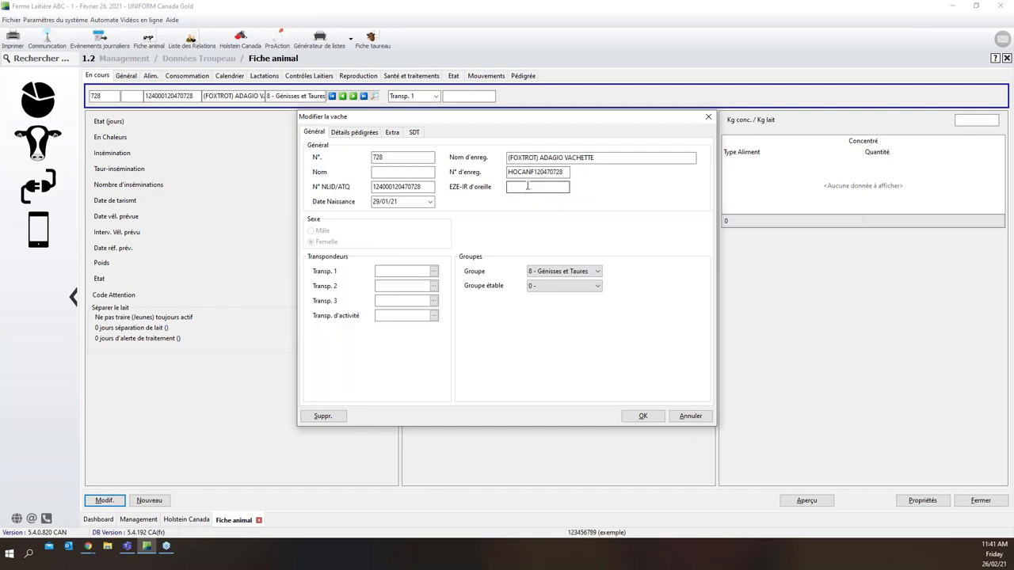
key(ctrl+v)
double_click(538, 187)
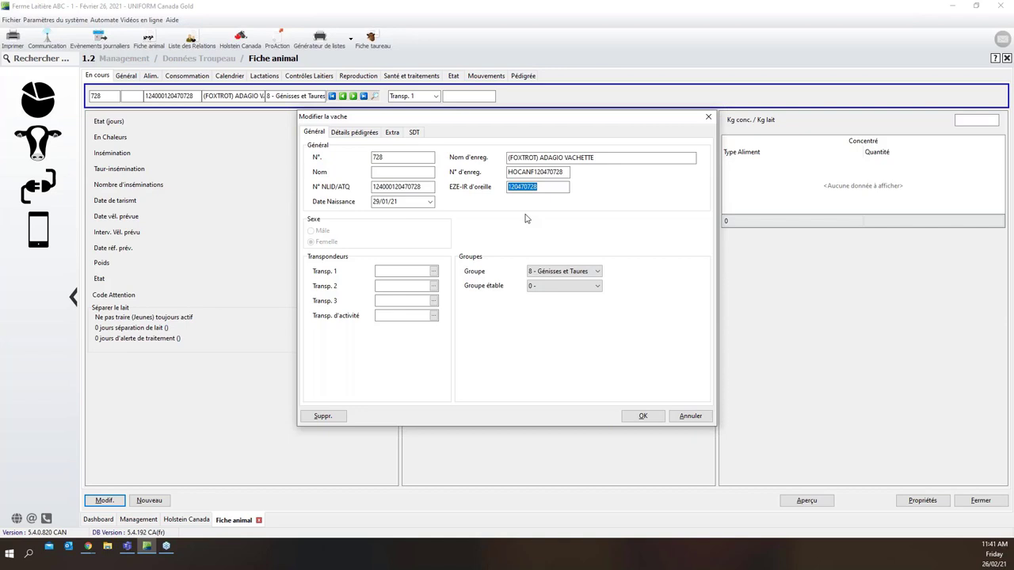
click(541, 190)
click(641, 416)
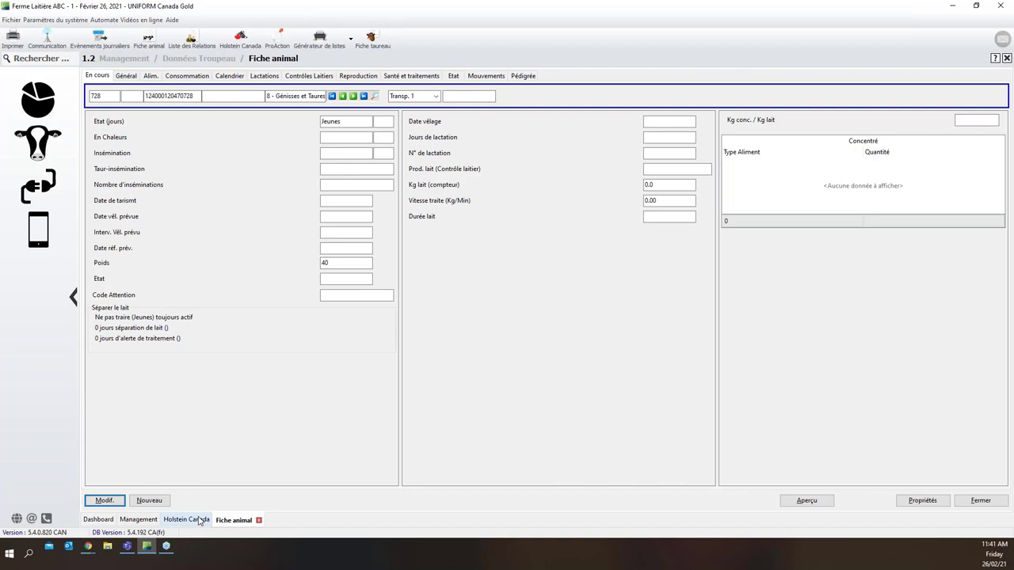
Return to the Holstein Canada send list and select cow 731's registration name
click(200, 522)
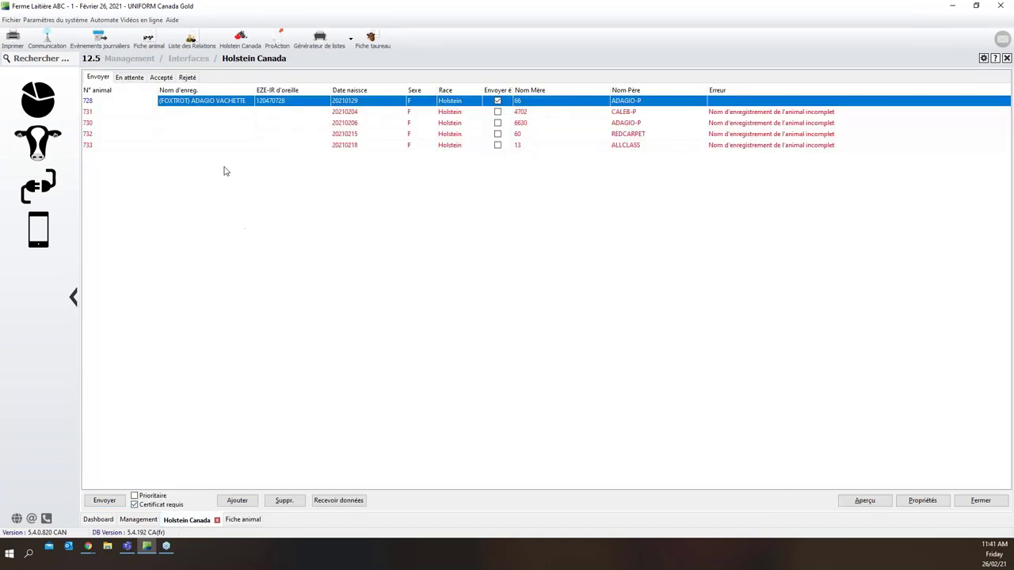
click(211, 113)
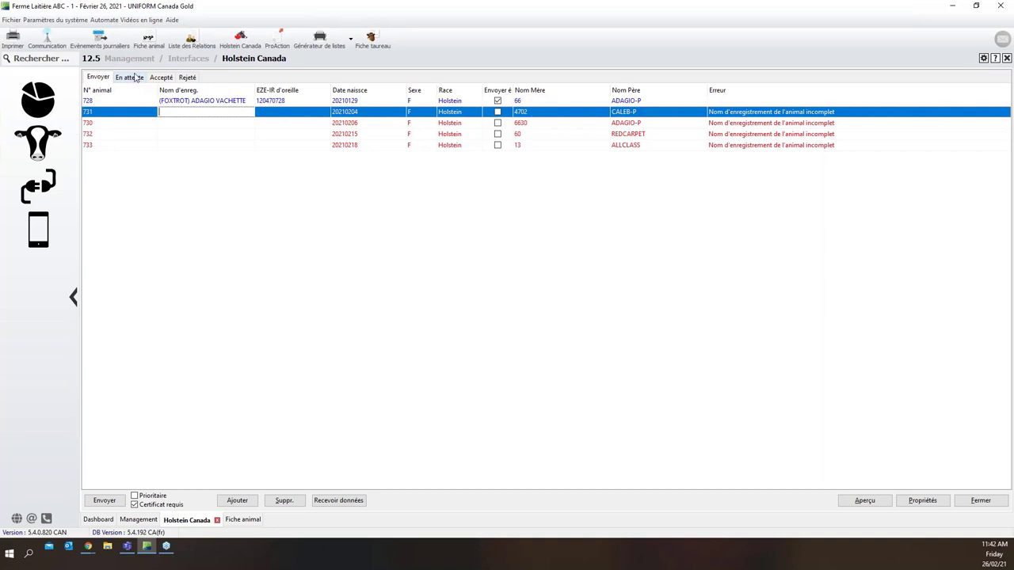
Check the Accepté and Rejeté lists, both of which are empty
click(162, 77)
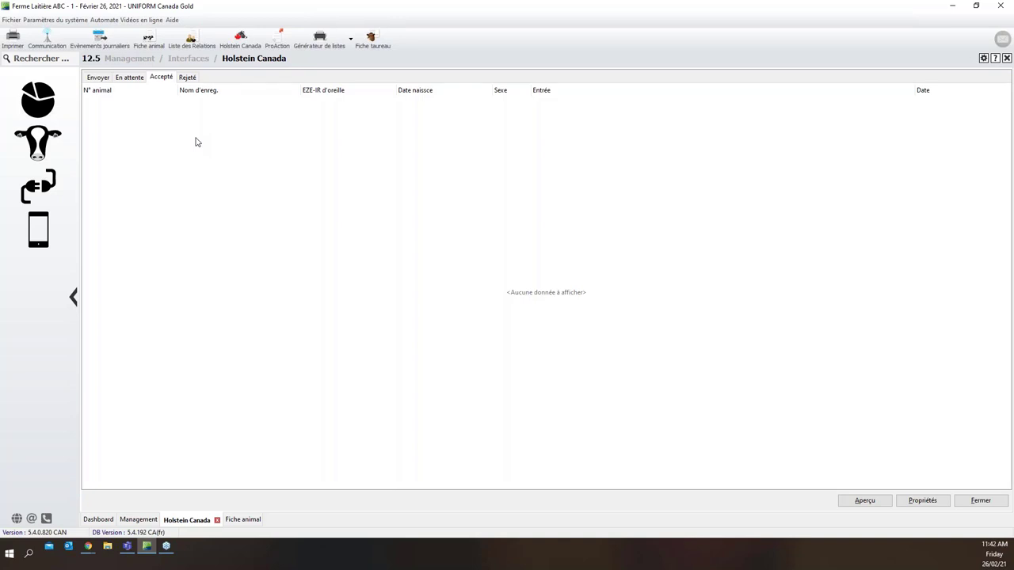
click(190, 79)
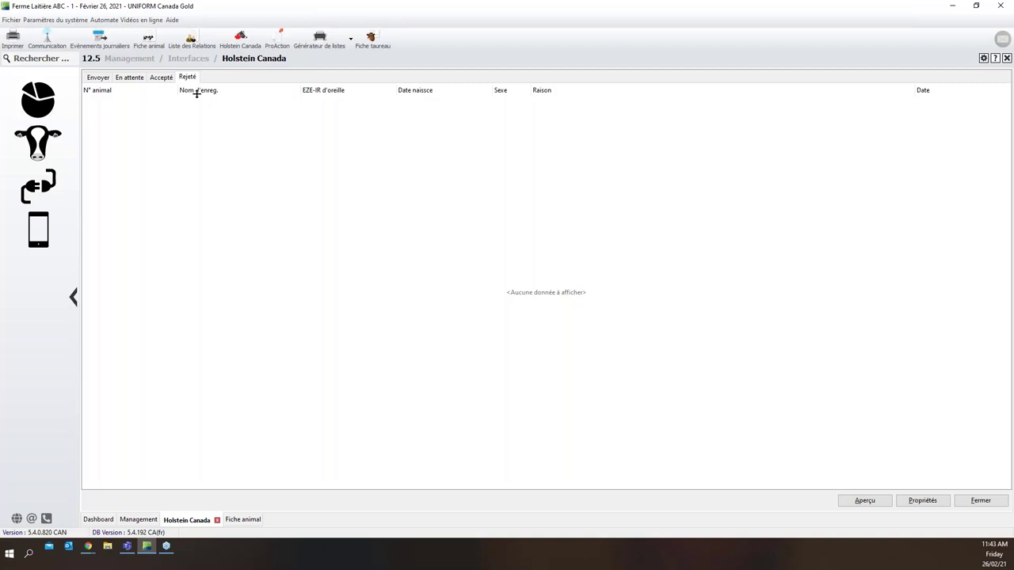
click(109, 82)
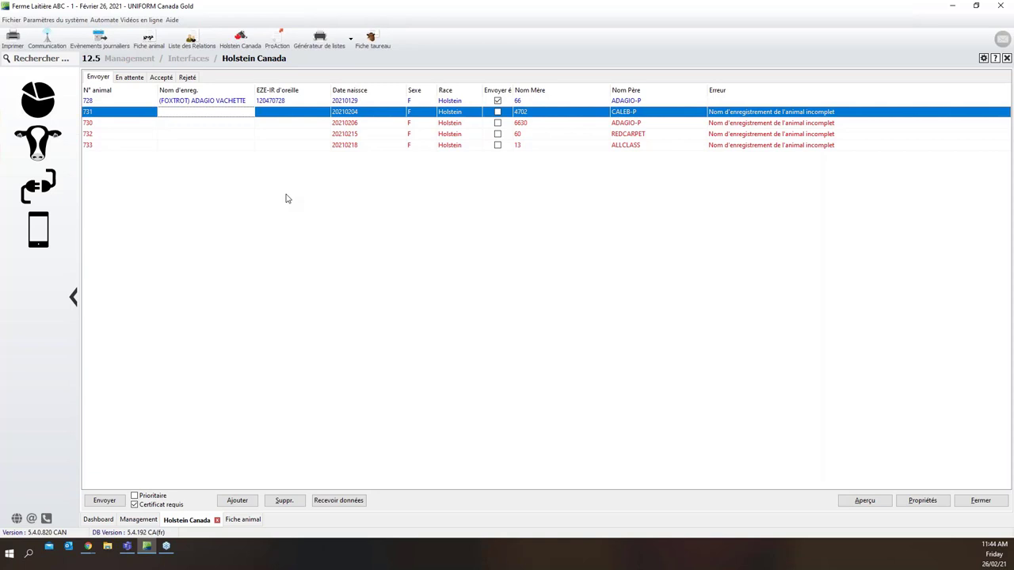
click(162, 79)
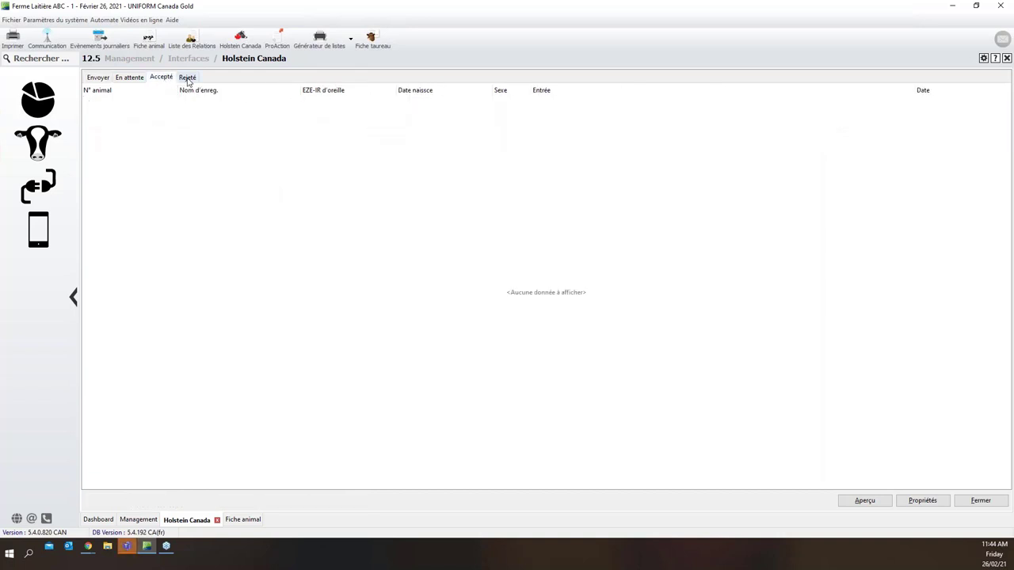
click(188, 79)
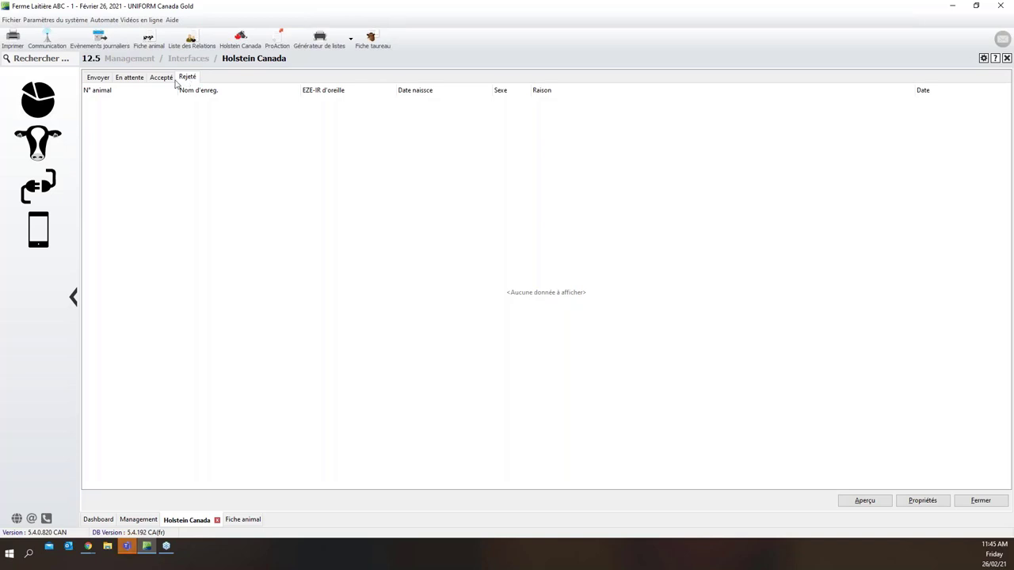
Switch to the Envoyer list of the five animals awaiting sending
click(98, 78)
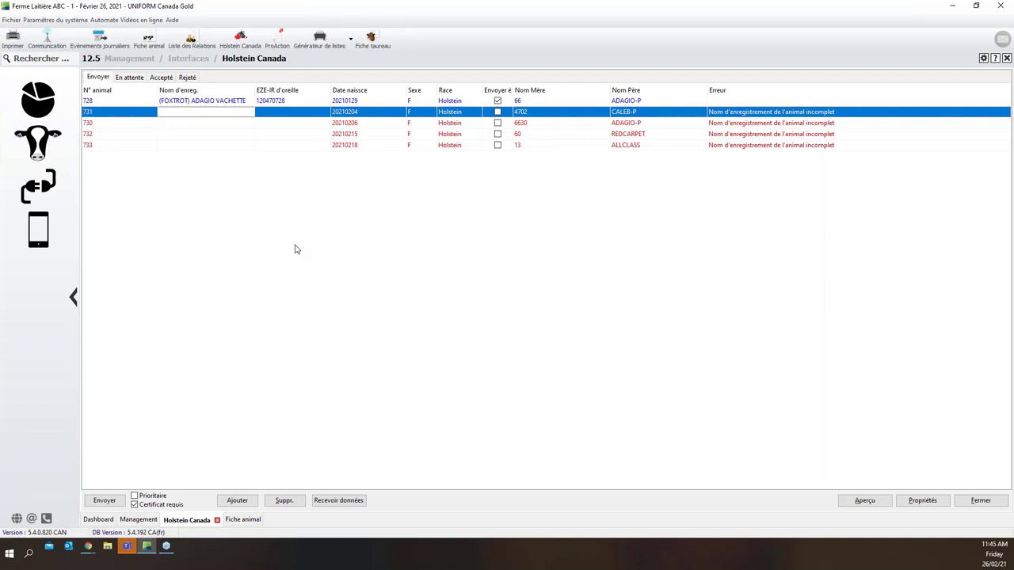
Navigate via Management and Taureaux to the Fiche taureau page showing MAINSTREAM MANIFOLD
click(56, 61)
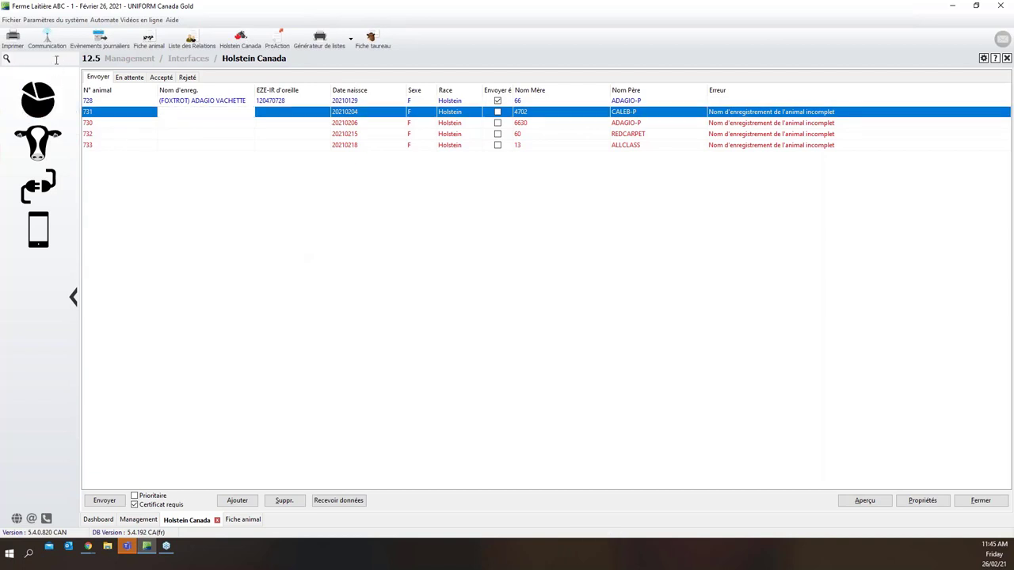
text(TAUREAU)
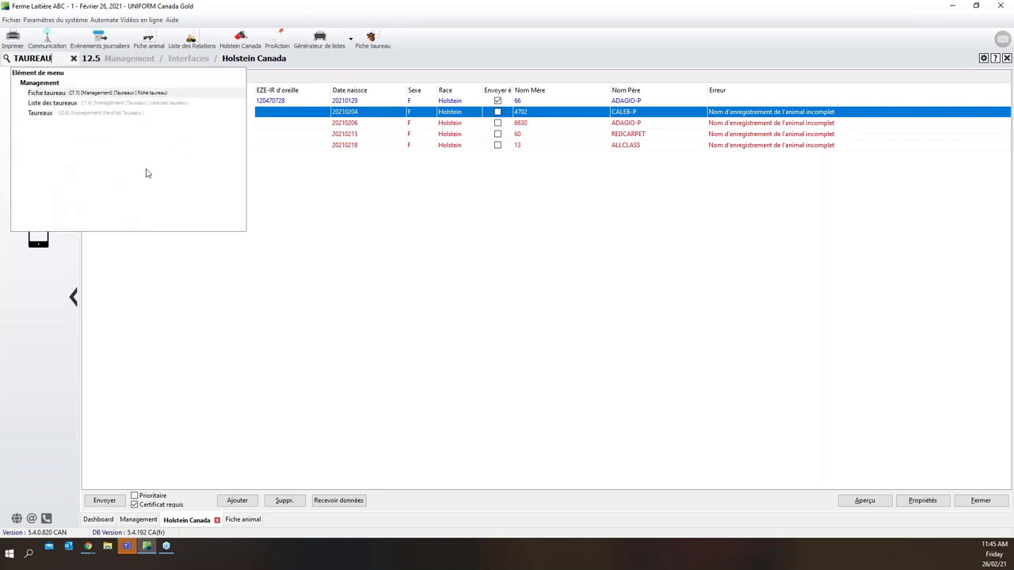
key(Escape)
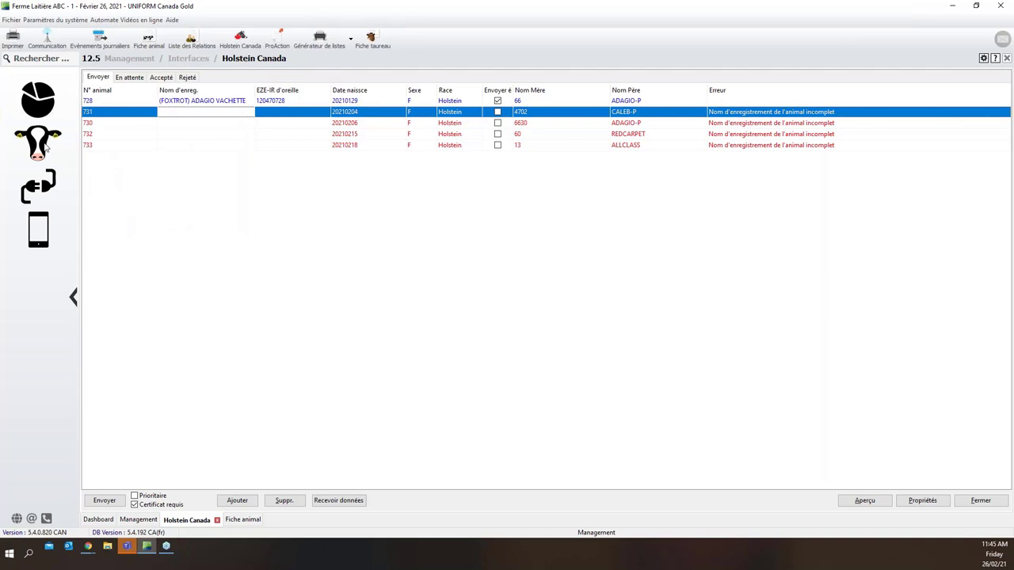
click(47, 144)
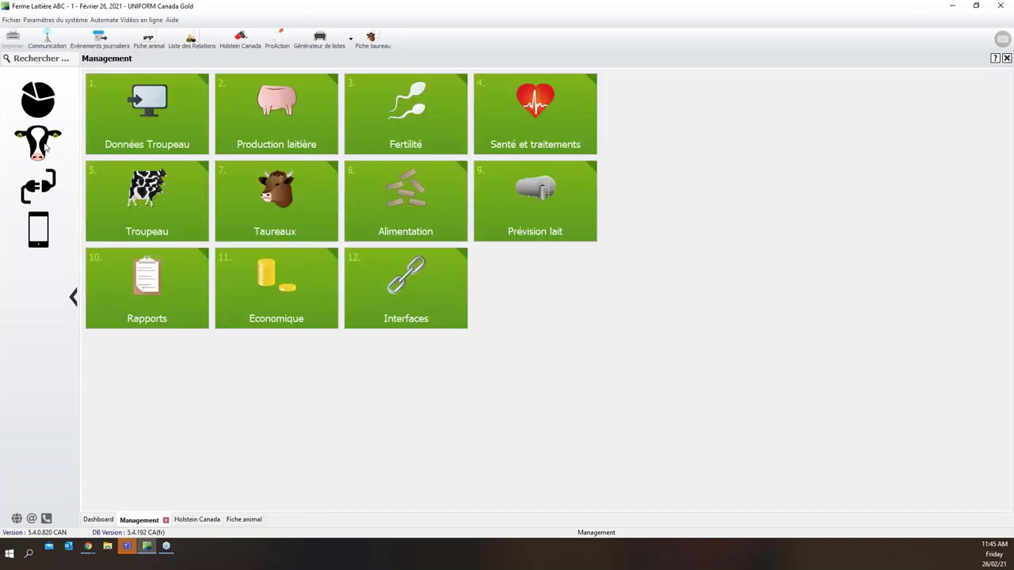
click(277, 204)
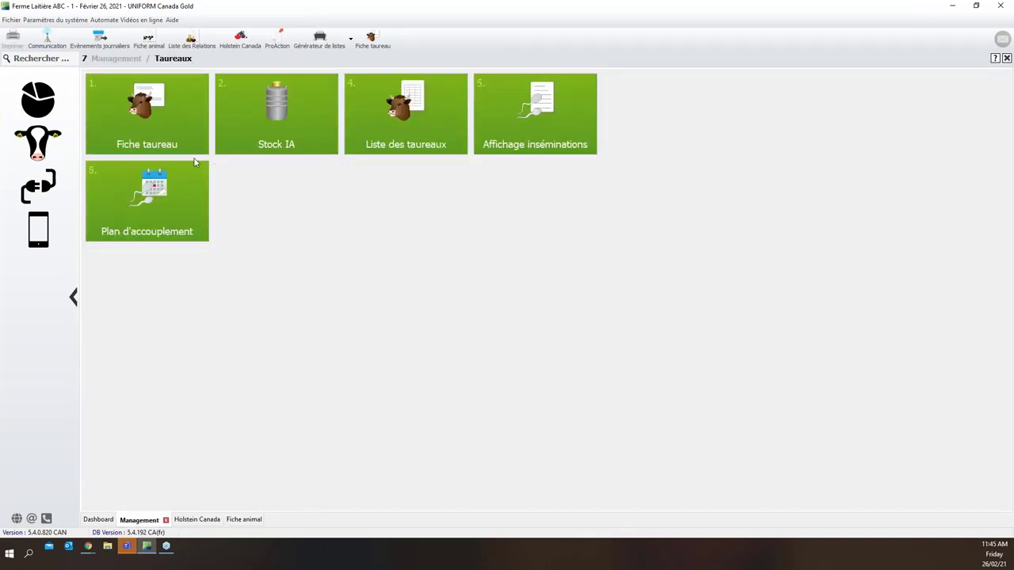
click(182, 133)
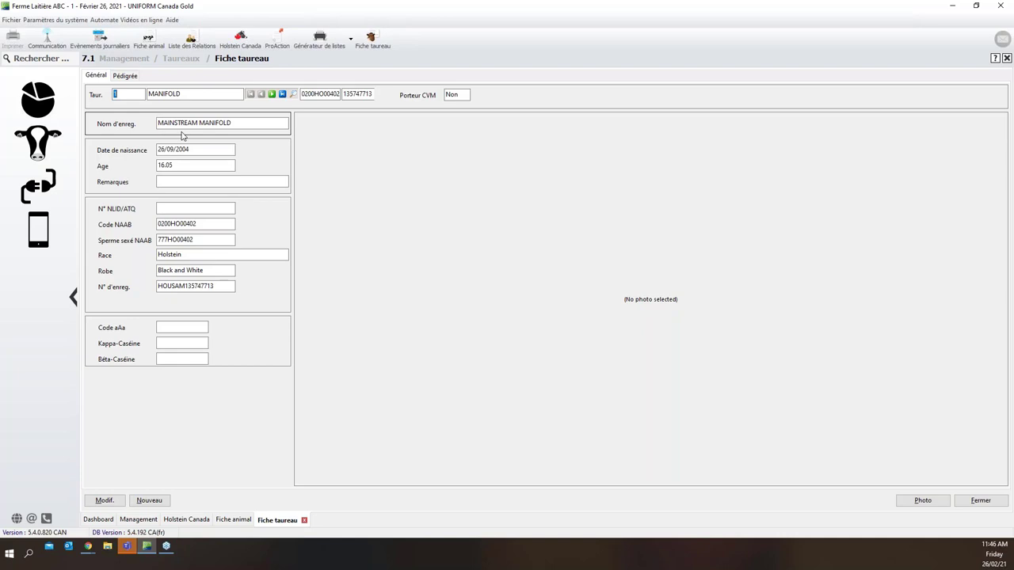
Open the Nouveau taureau form, pre-filled with bull number 2283
click(186, 164)
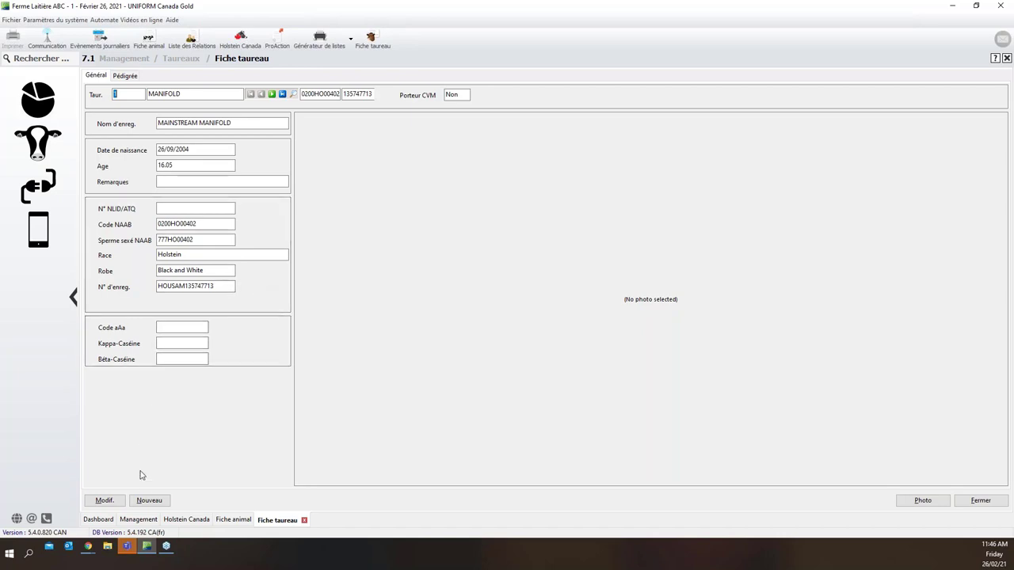
click(140, 502)
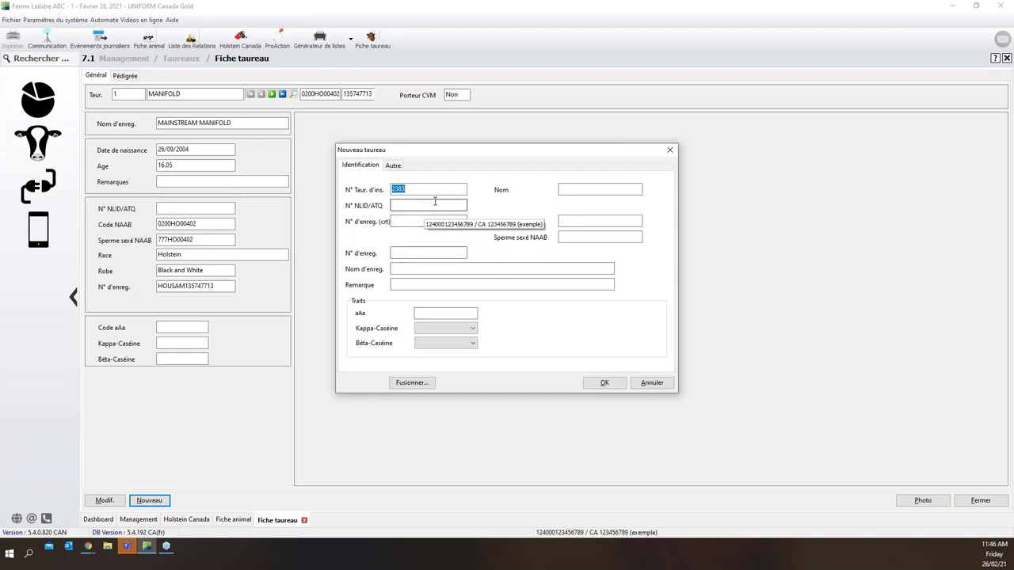
Name the new bull TEST, with NAAB code 200HO98765 and sexed-semen NAAB 777HO98765
drag(428, 190, 389, 189)
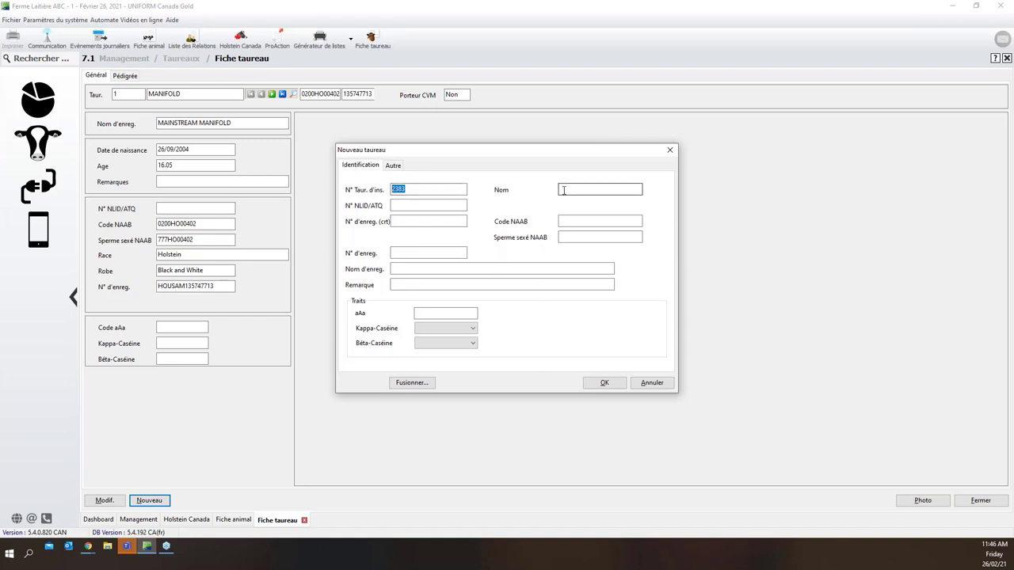
click(563, 191)
text(TEST)
click(568, 221)
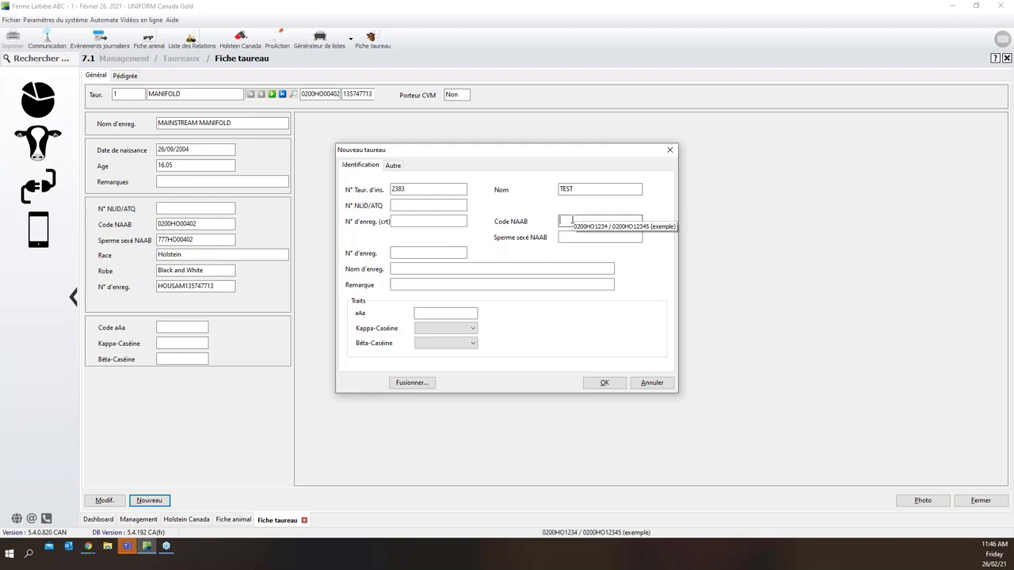
text(200HO)
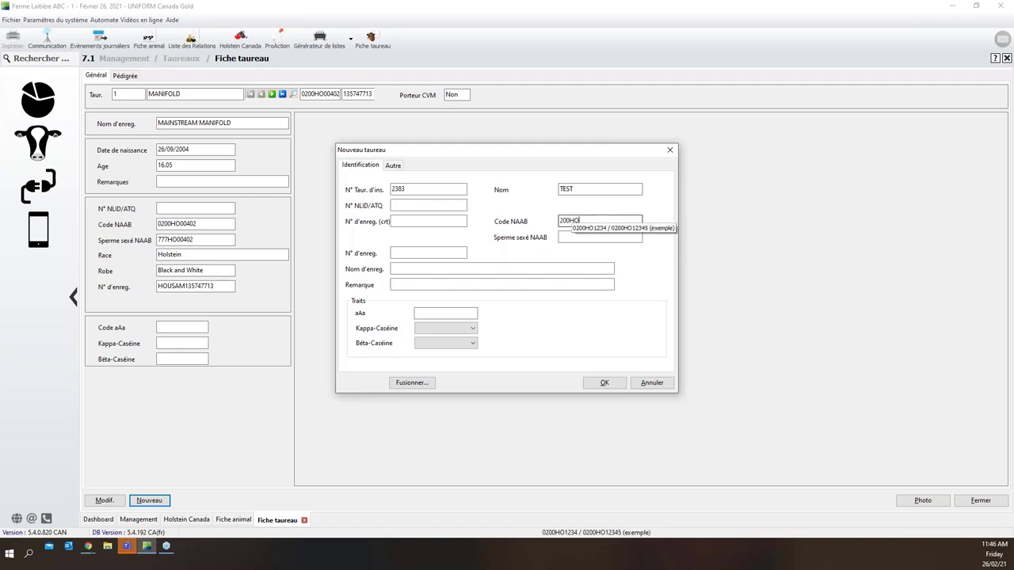
text(98765)
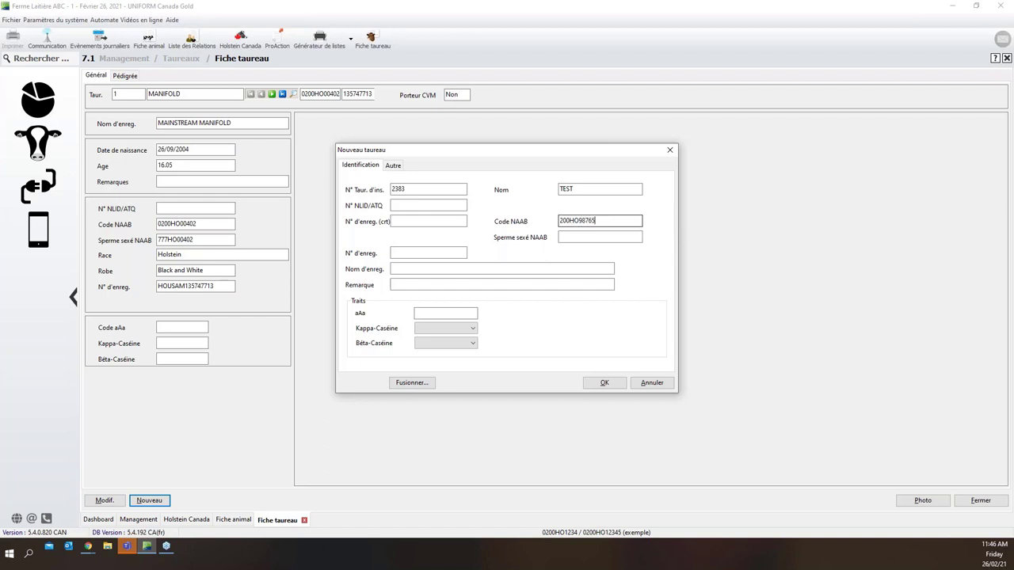
click(569, 236)
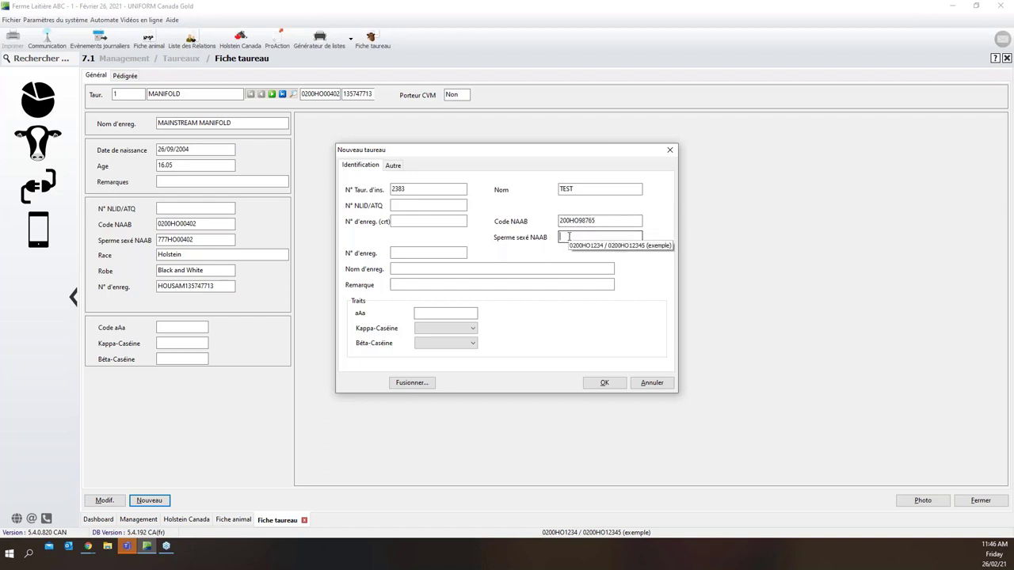
text(777HO98765)
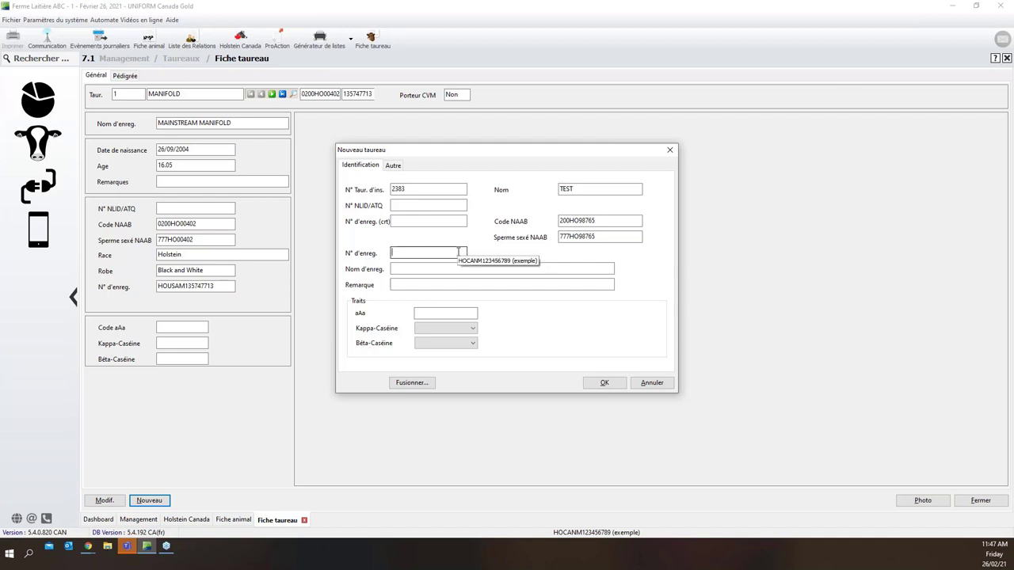
Enter registration number HOCAN M98765432, then cancel the new bull without saving
click(456, 252)
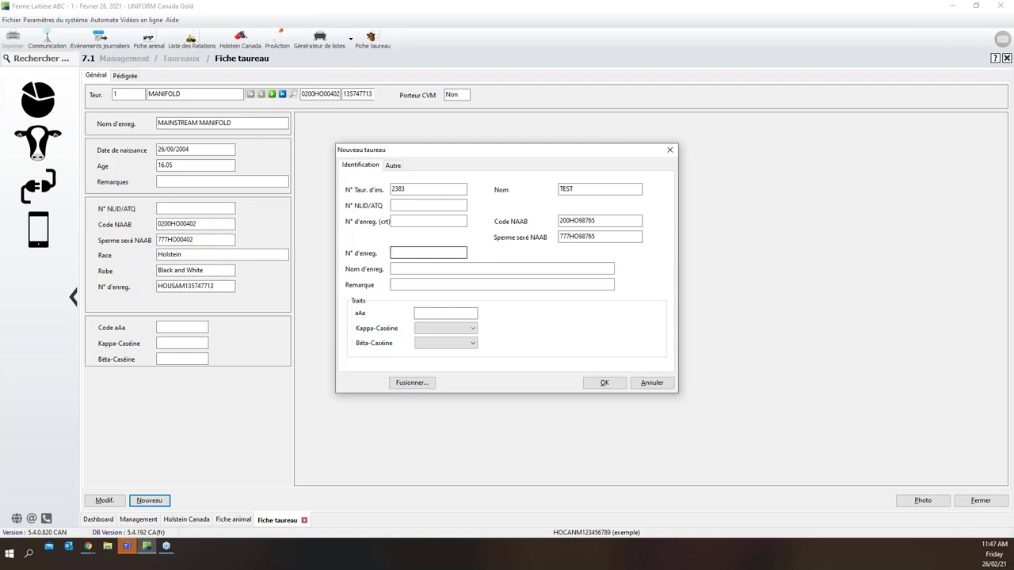
text(HOCAN)
text(M98765432)
click(604, 383)
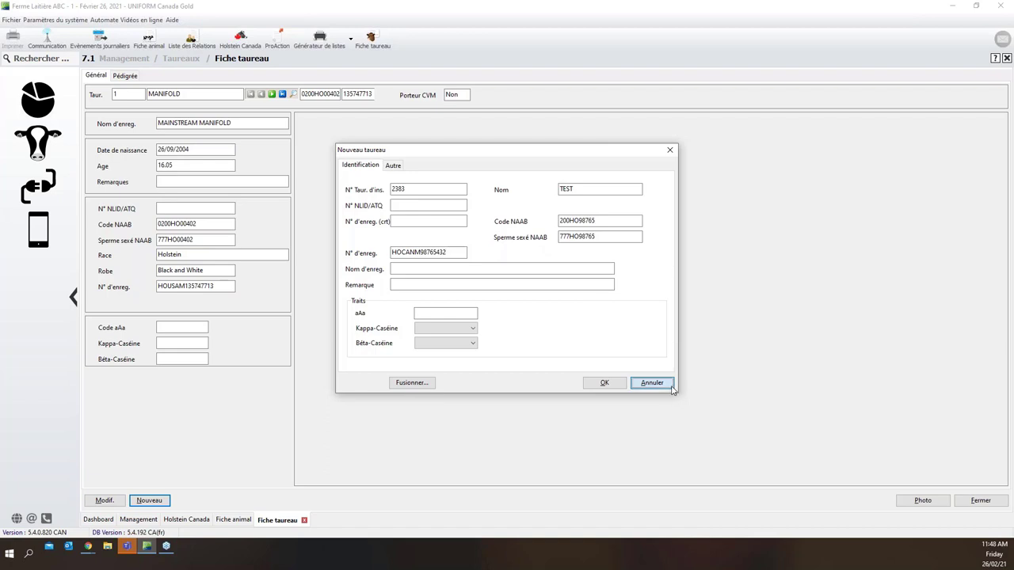
click(670, 385)
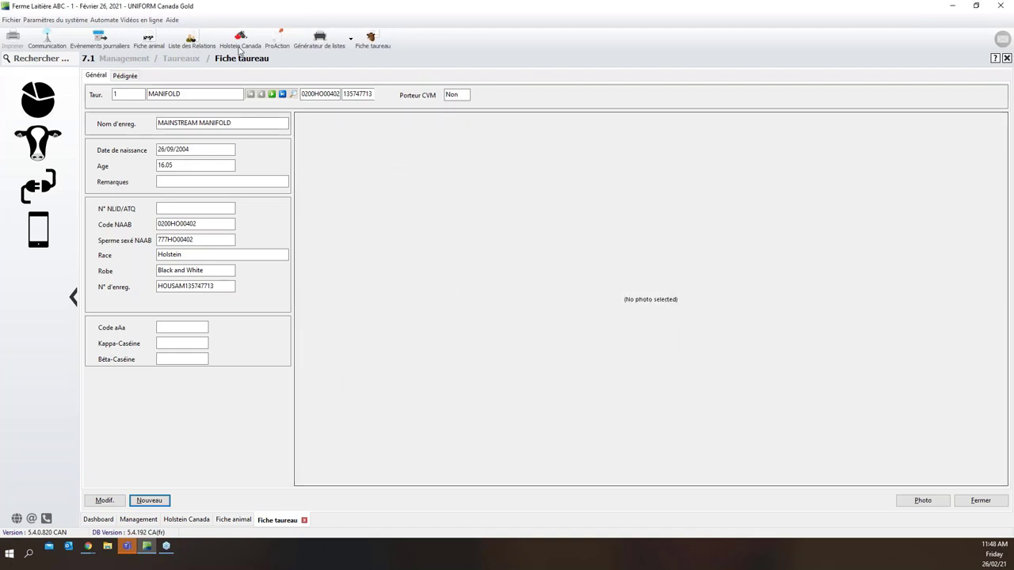
Return to the Holstein Canada send list, where calves 730–733 still have incomplete names
click(187, 521)
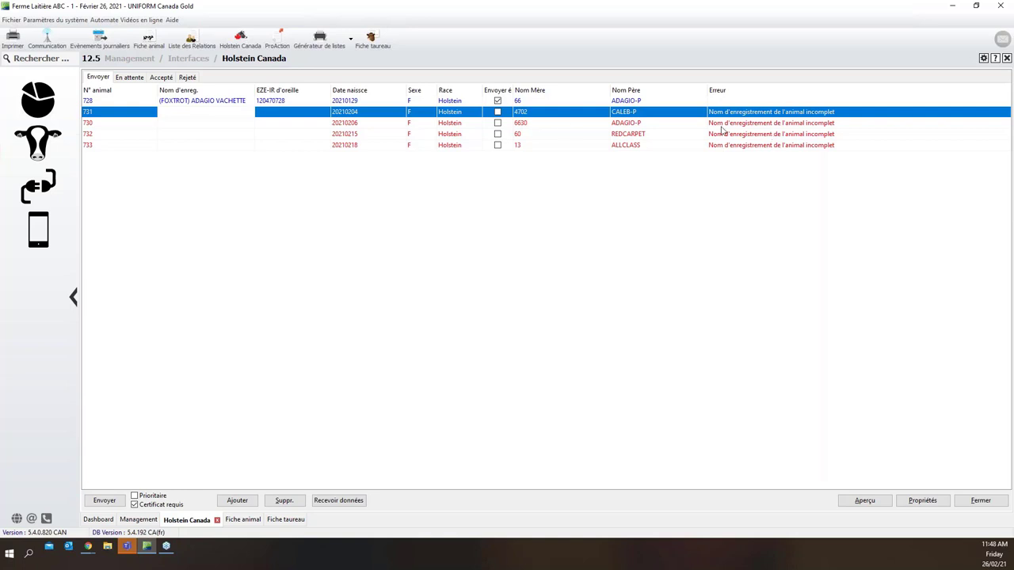
Select animal 728, then bring up the Dashboard with herd counts and milk charts
click(131, 103)
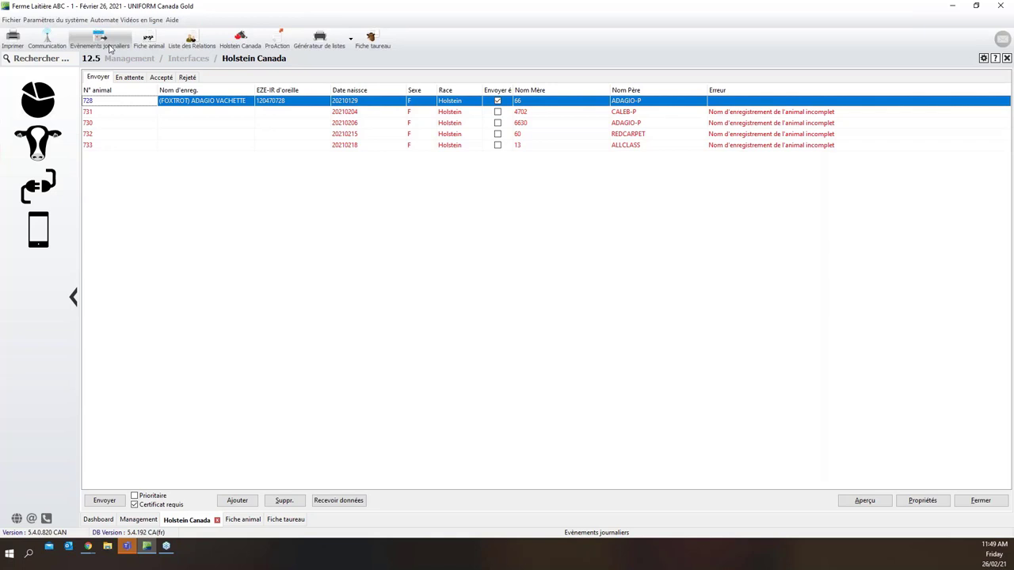
click(53, 98)
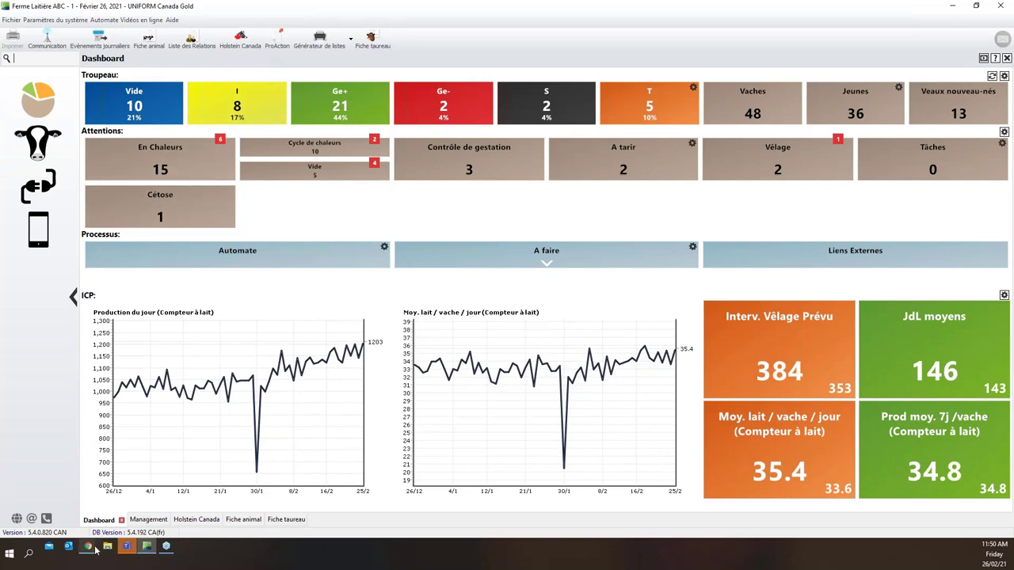
Bring the SimpliTRACE staging login page forward and highlight part of the support phone number
mouse_move(96, 550)
click(166, 495)
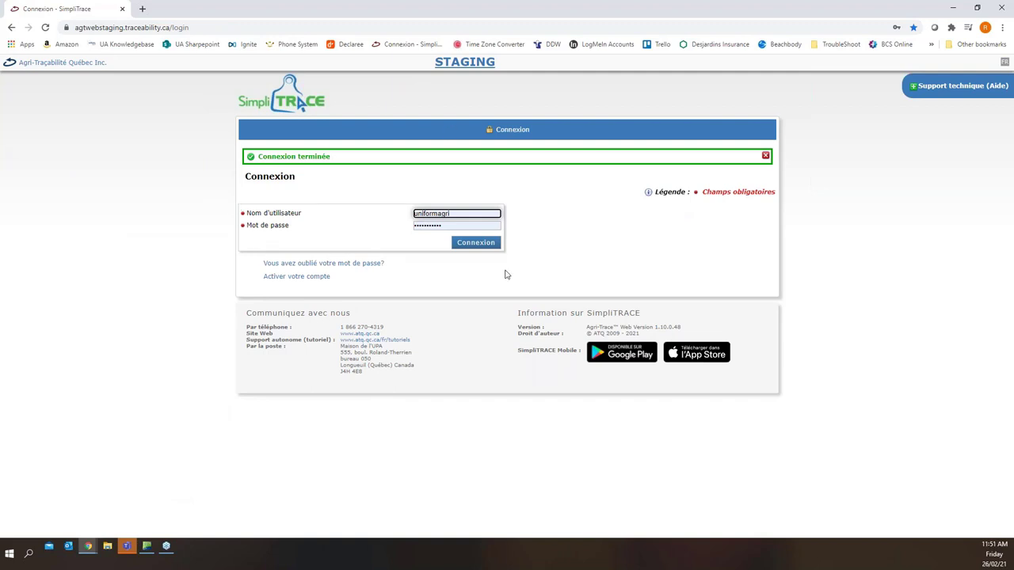
drag(389, 329, 340, 328)
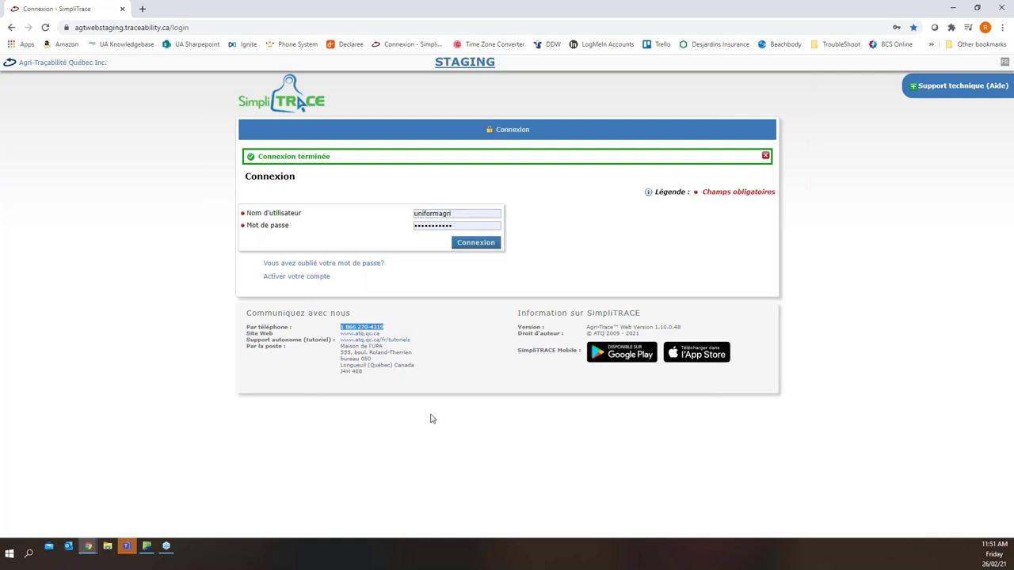
click(390, 330)
Log in to SimpliTRACE staging, then return to the UNIFORM Canada Gold dashboard
click(476, 242)
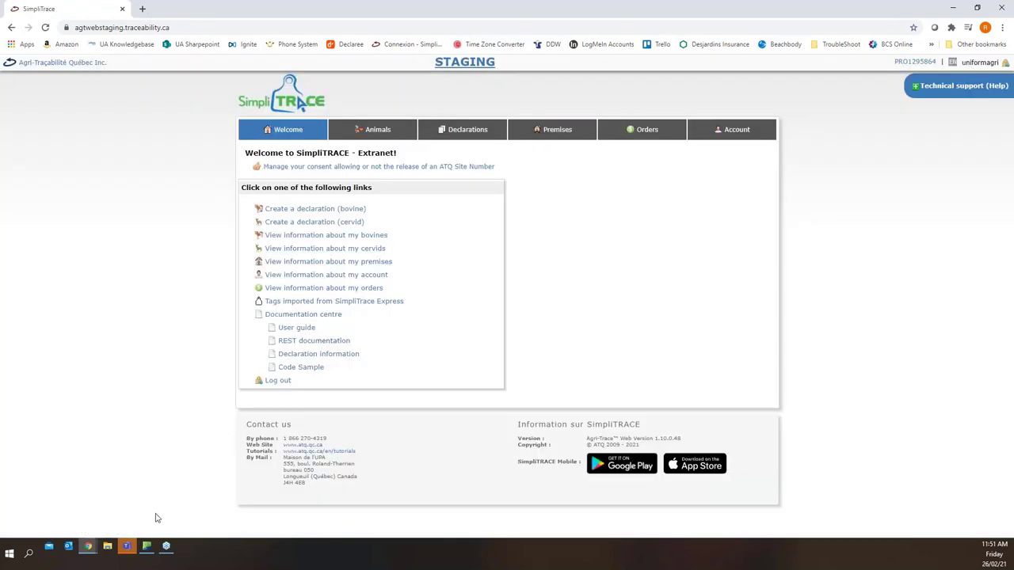
click(149, 548)
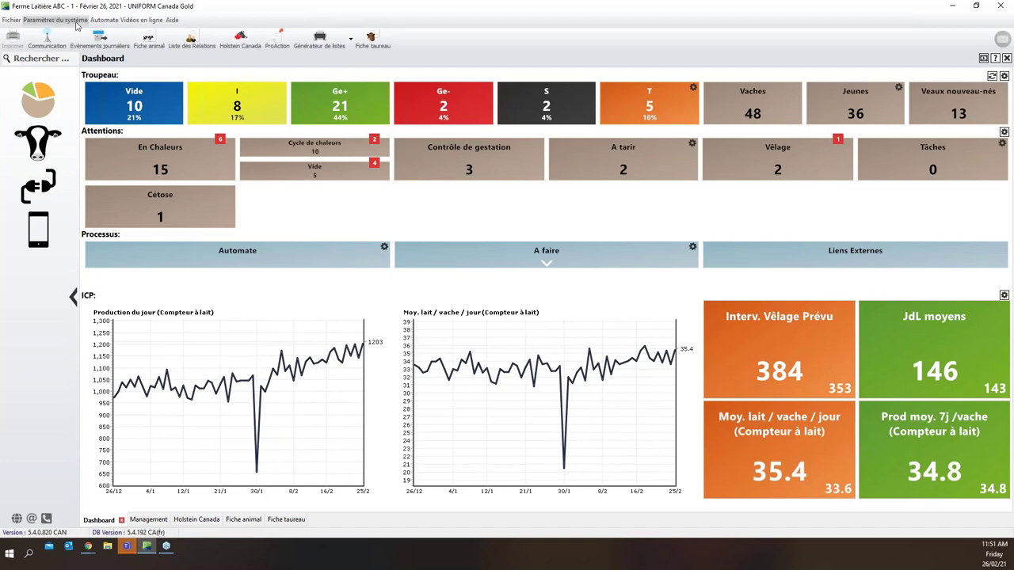
Open Données élevage from system settings and check the Fax and Téléphone fields
click(56, 19)
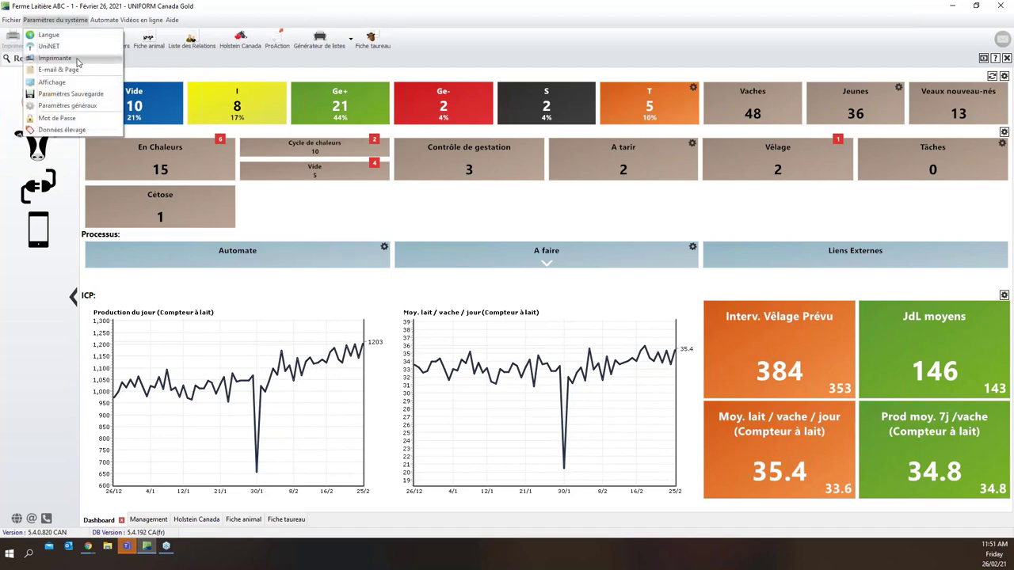
click(72, 131)
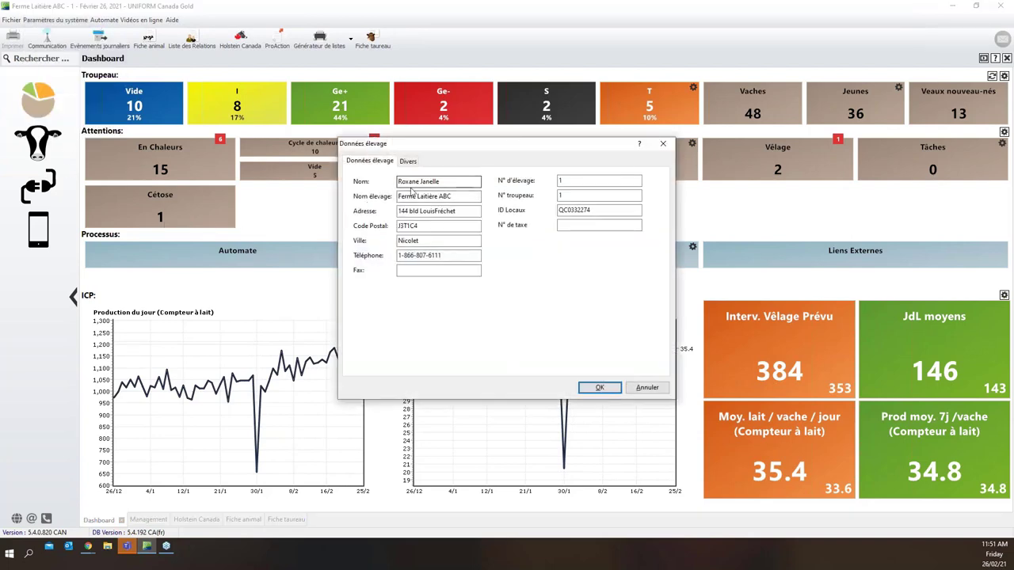
click(416, 270)
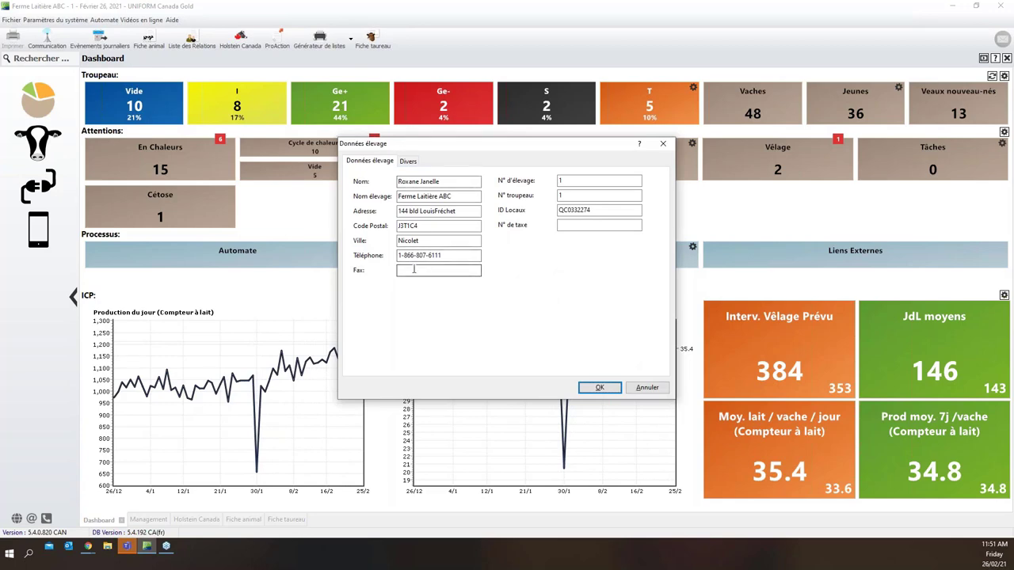
click(411, 256)
In the SimpliTRACE window, open My premises to list the Cervid and Bovine sites
click(88, 545)
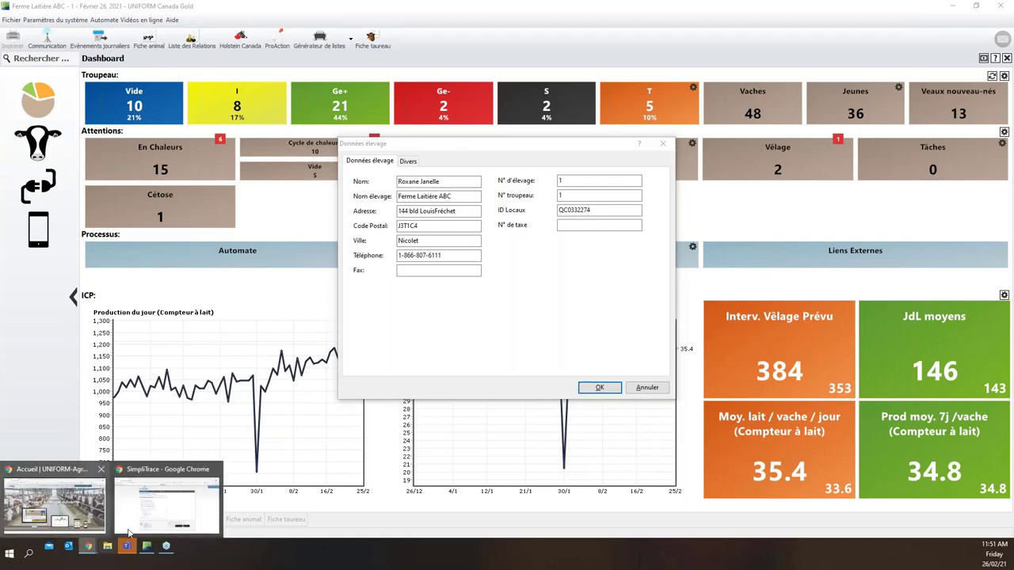
click(150, 524)
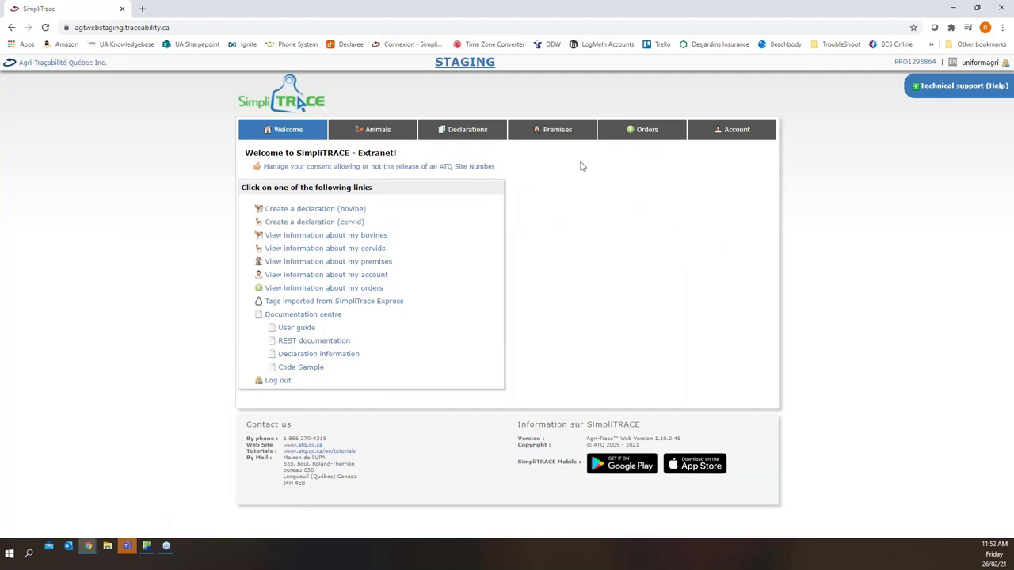
mouse_move(562, 139)
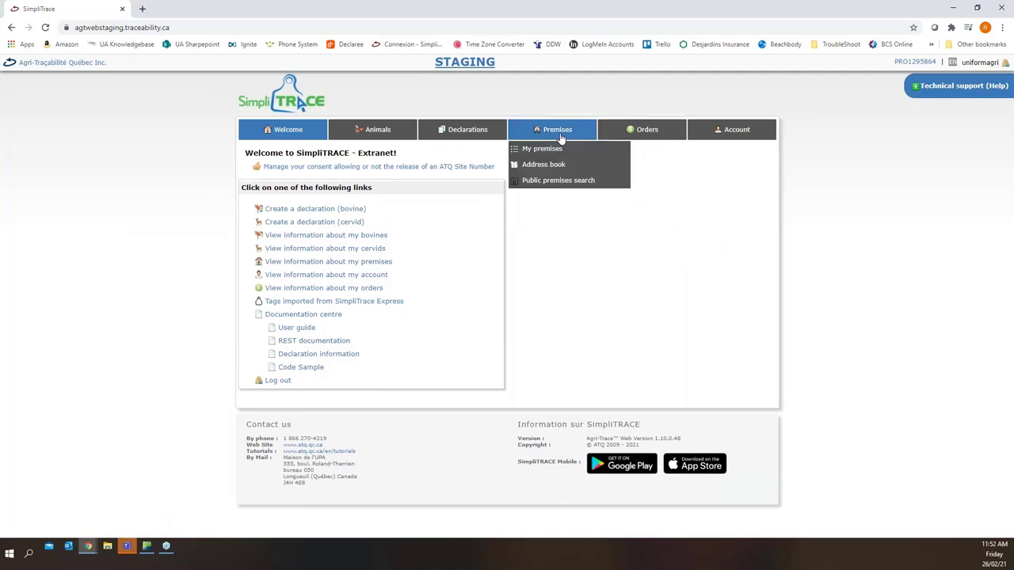
click(538, 149)
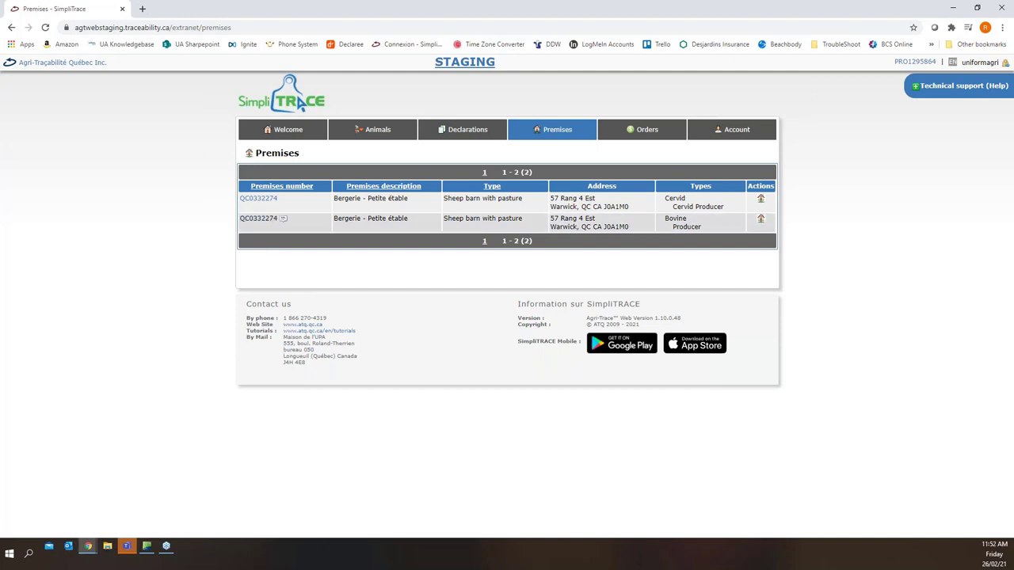
Back in UNIFORM, go to ID Locaux, review the Divers settings, and confirm with OK
click(146, 546)
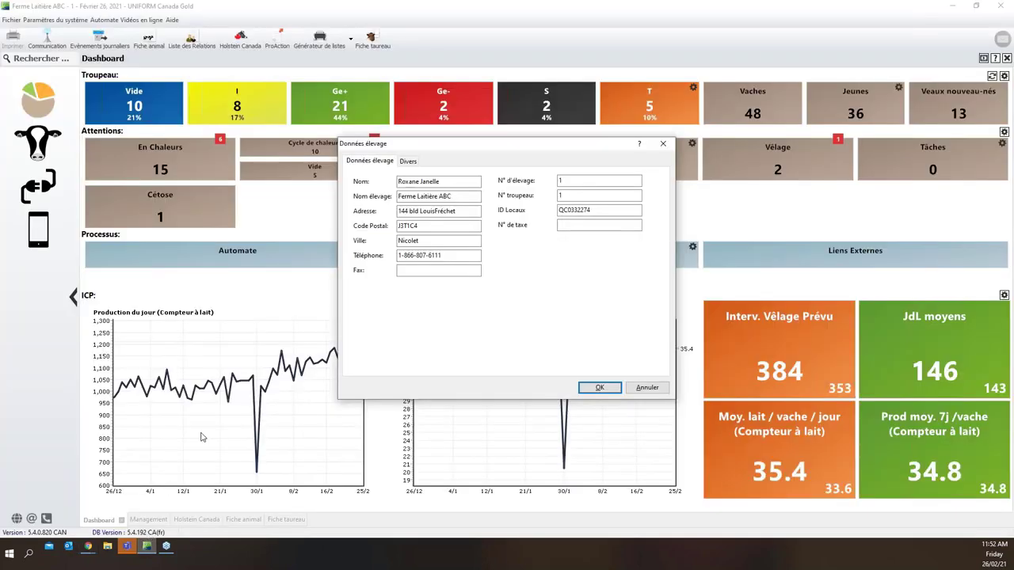
key(shift+Tab)
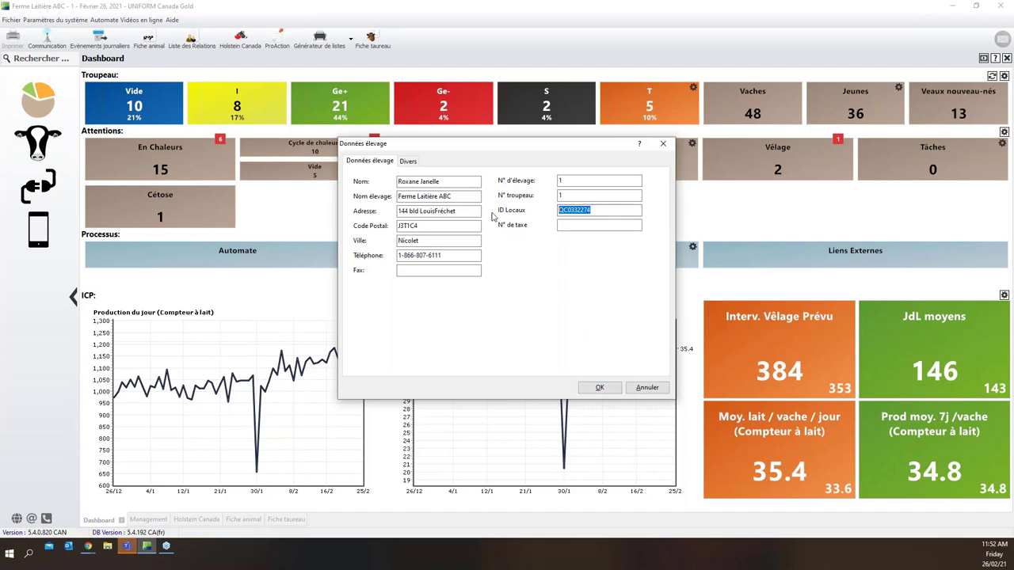
click(409, 162)
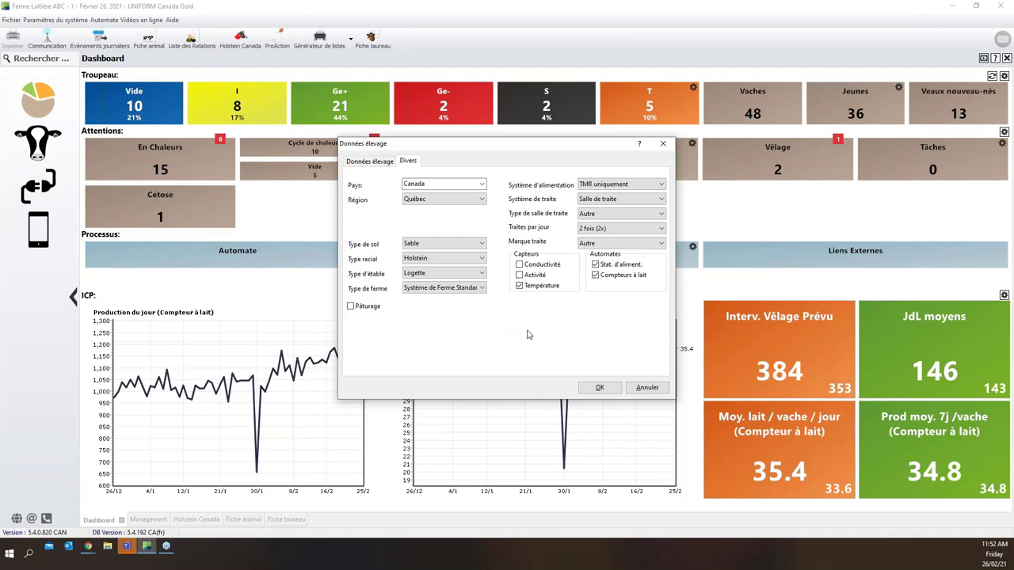
click(589, 389)
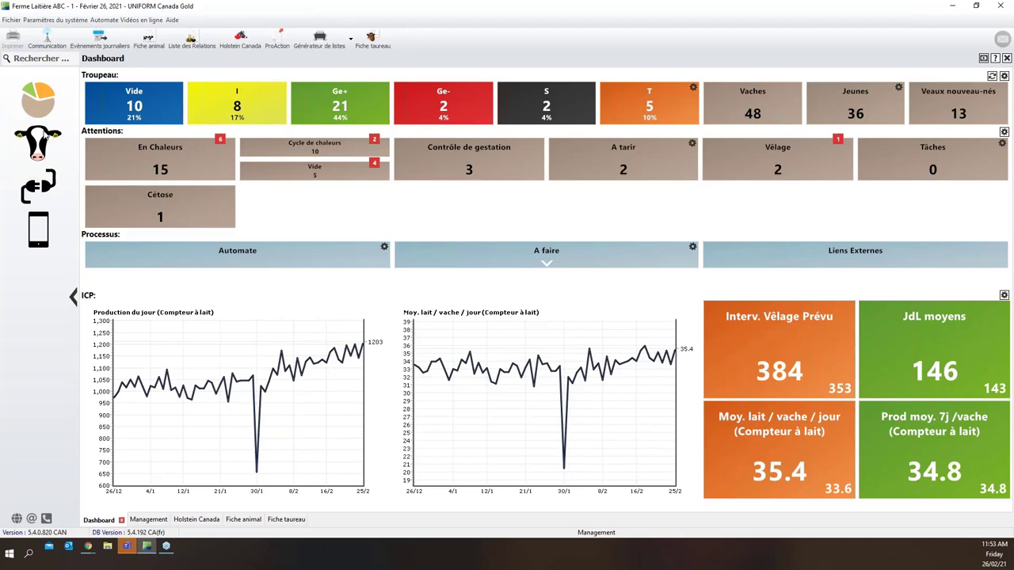
Navigate Management > Interfaces > ProAction and open the ATQ à envoyer list
click(46, 135)
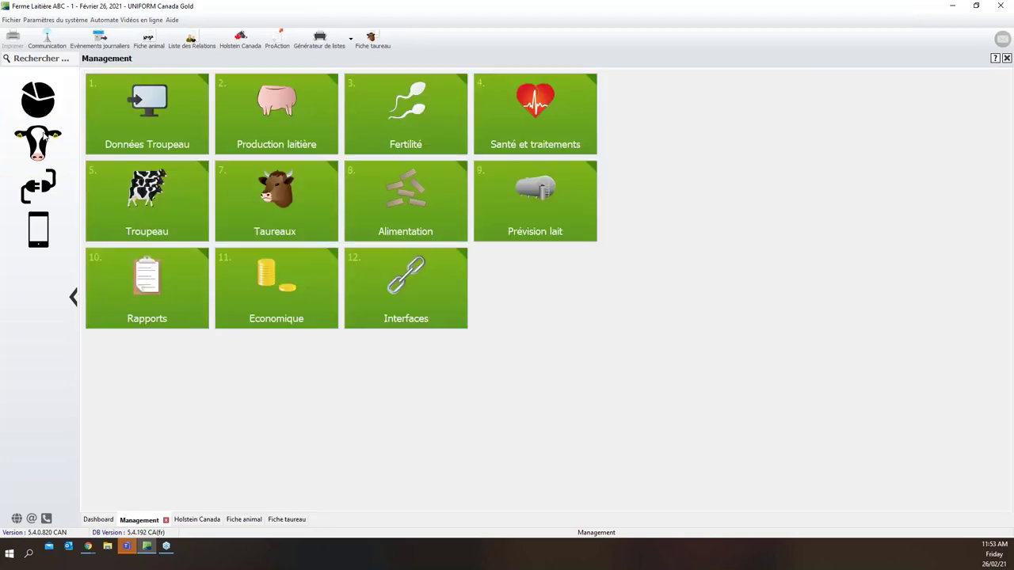
click(444, 274)
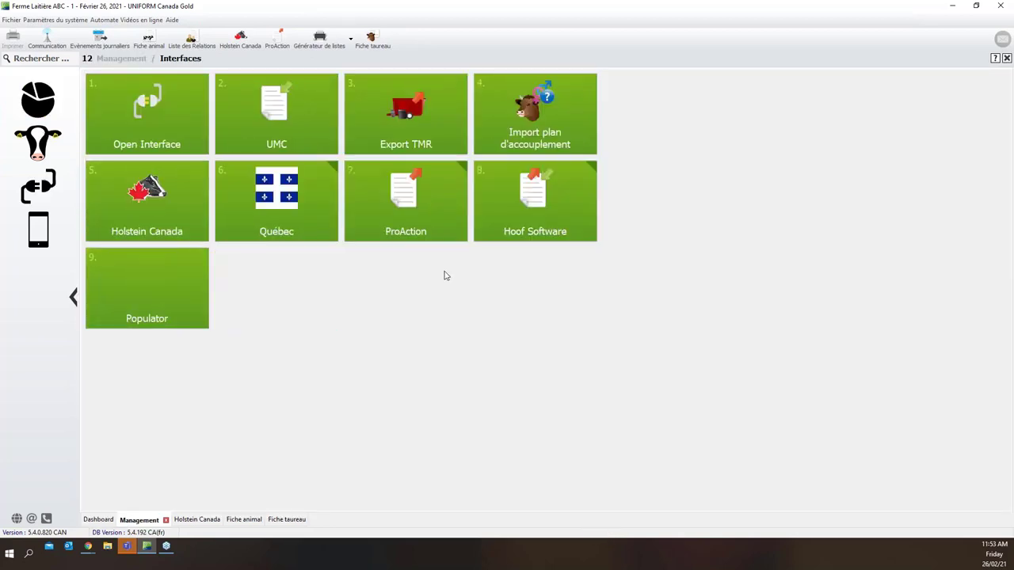
click(429, 231)
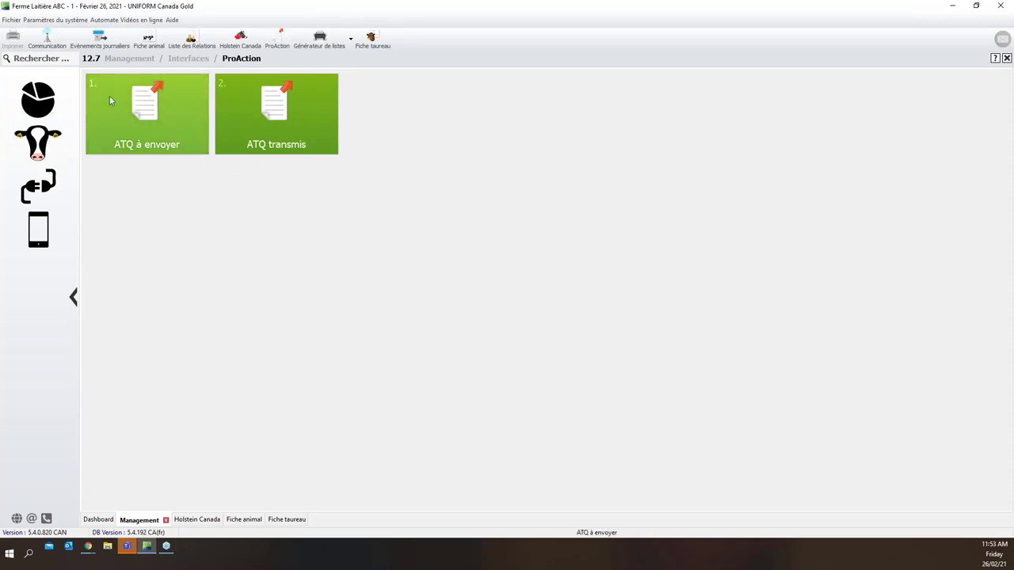
click(186, 133)
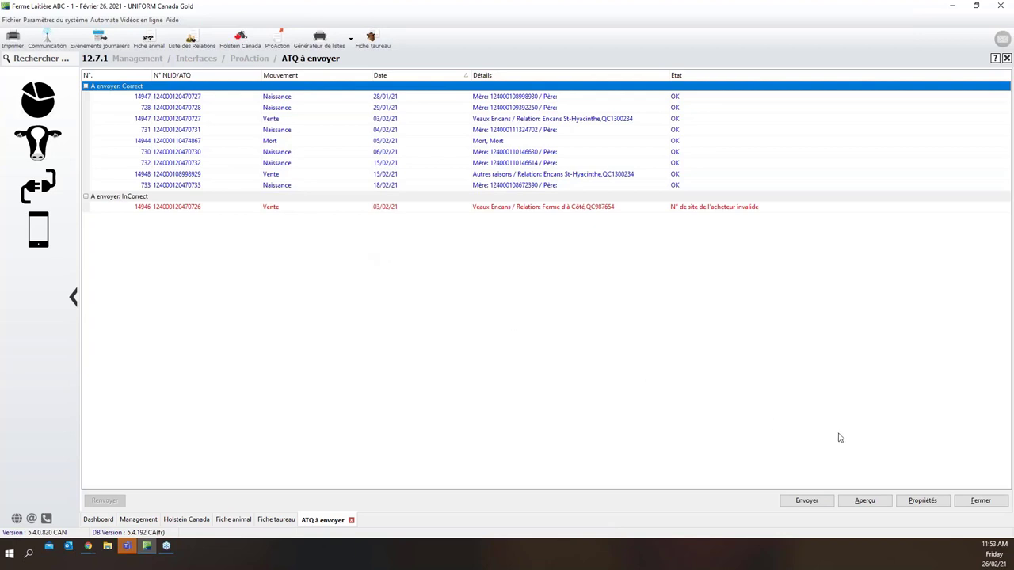
Open Propriétés > Communication and select the ProAction account value for comparison
click(921, 501)
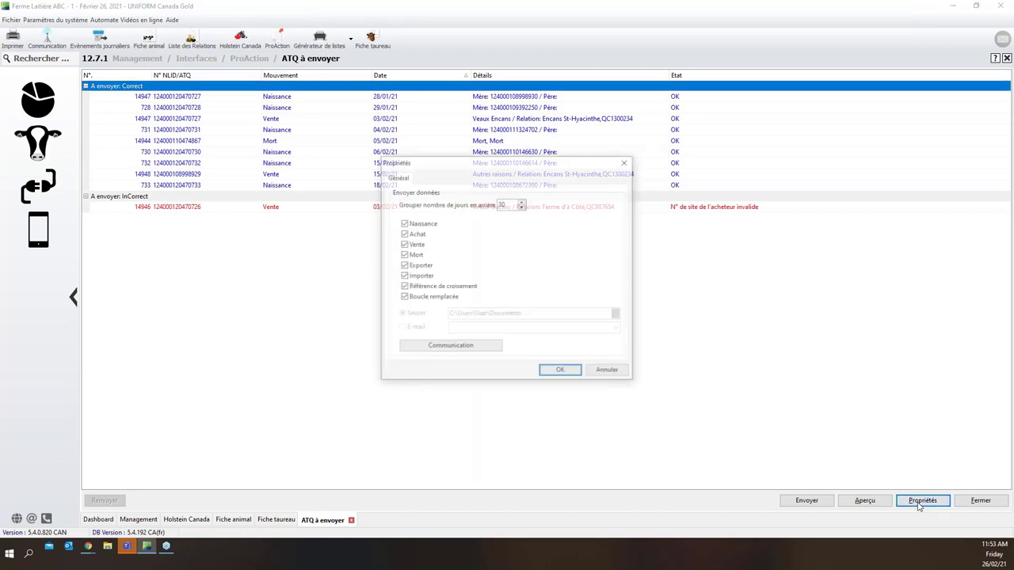
click(490, 348)
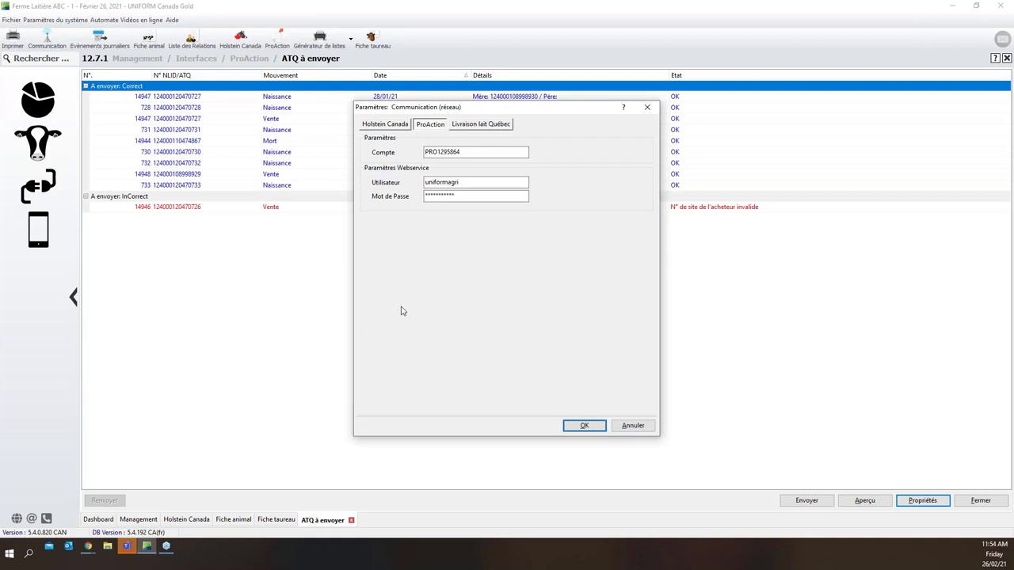
drag(464, 152, 424, 153)
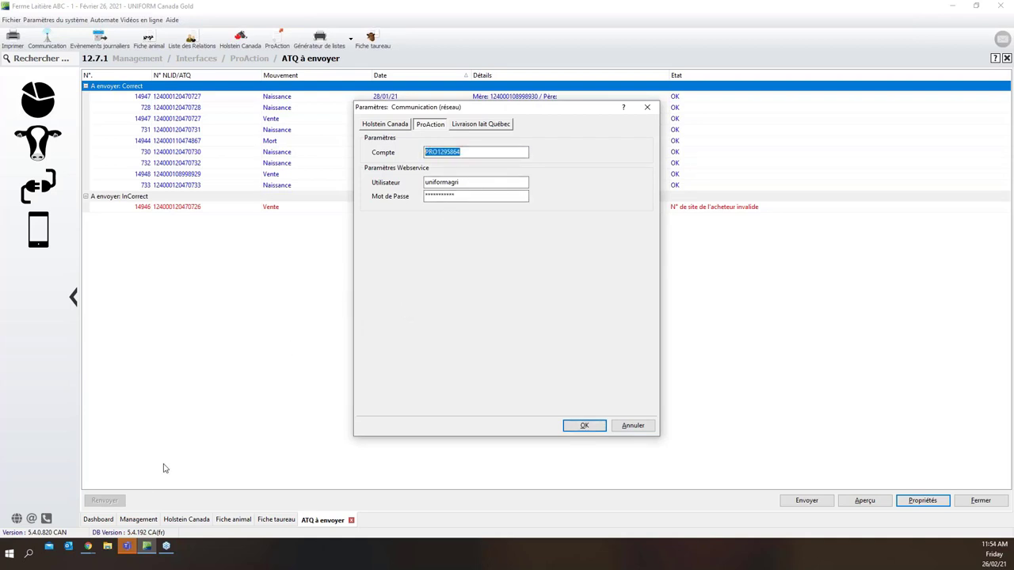
click(91, 547)
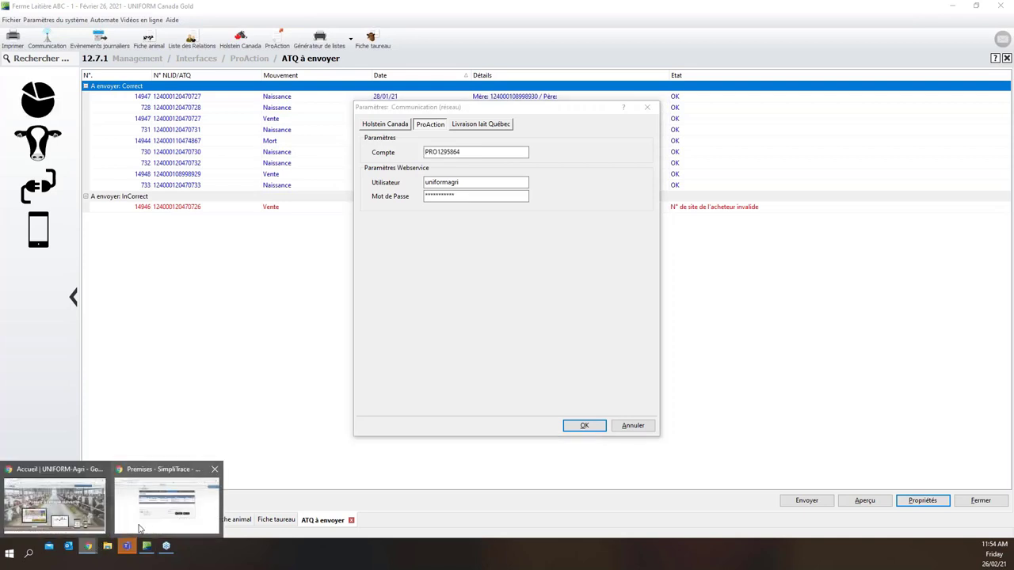
click(167, 503)
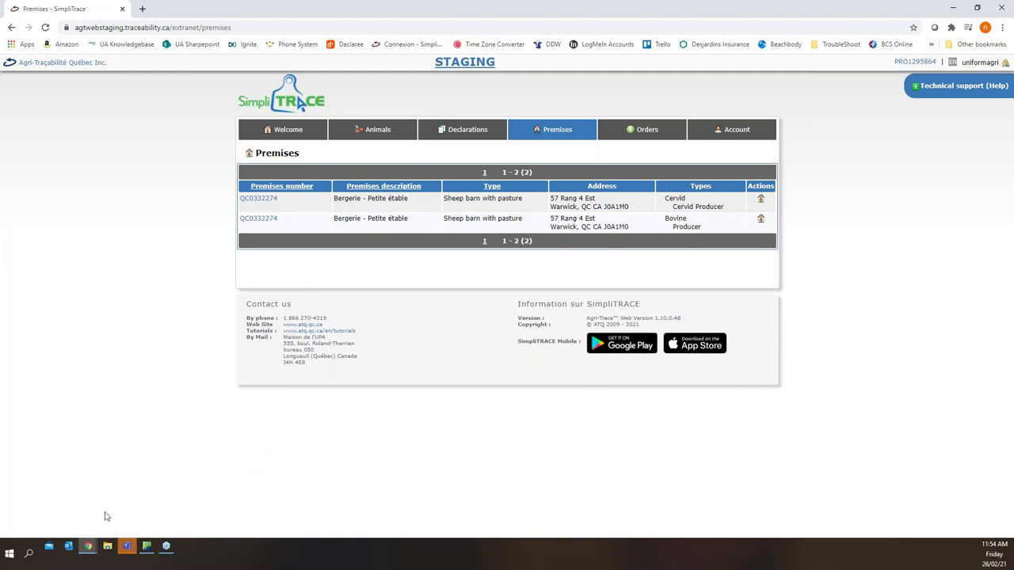
mouse_move(91, 547)
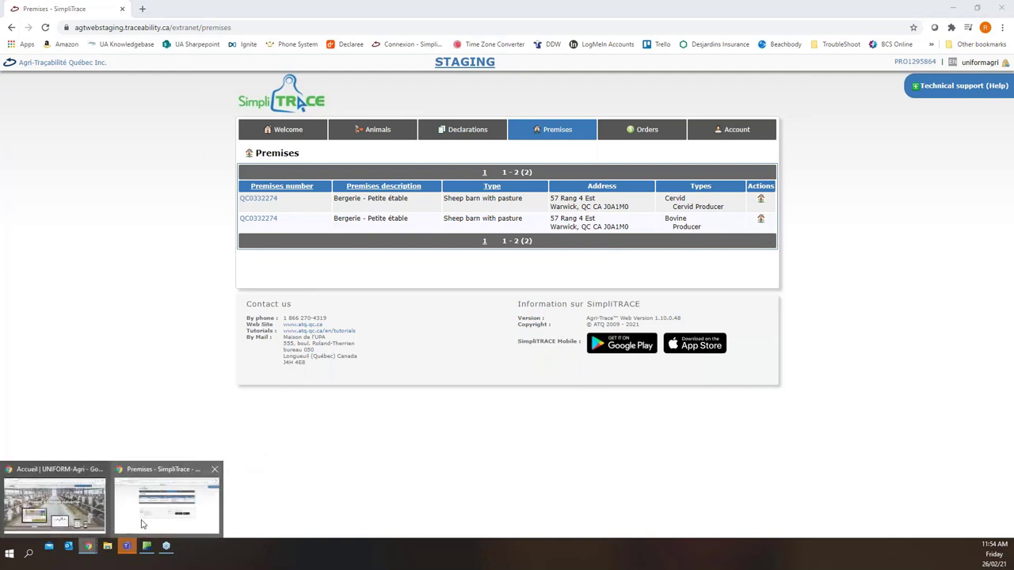
click(147, 547)
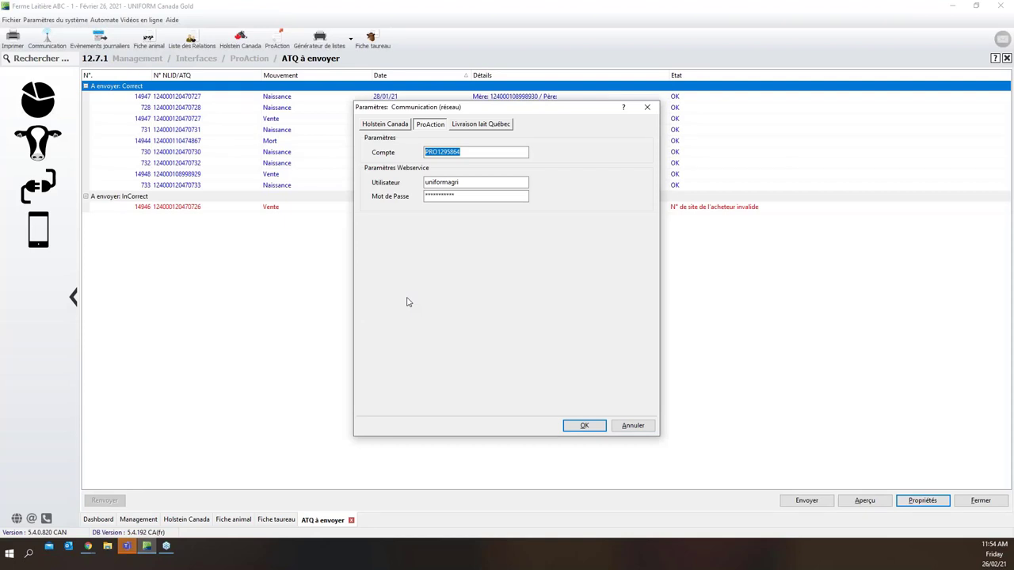
Confirm the ProAction web service user and password settings, then accept the ATQ send properties
double_click(466, 184)
key(Tab)
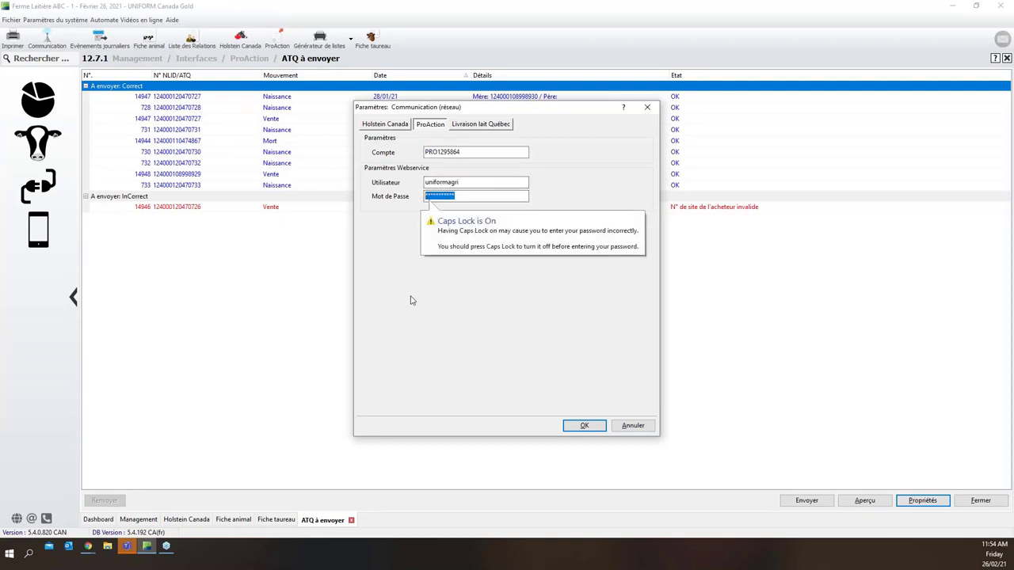
click(588, 425)
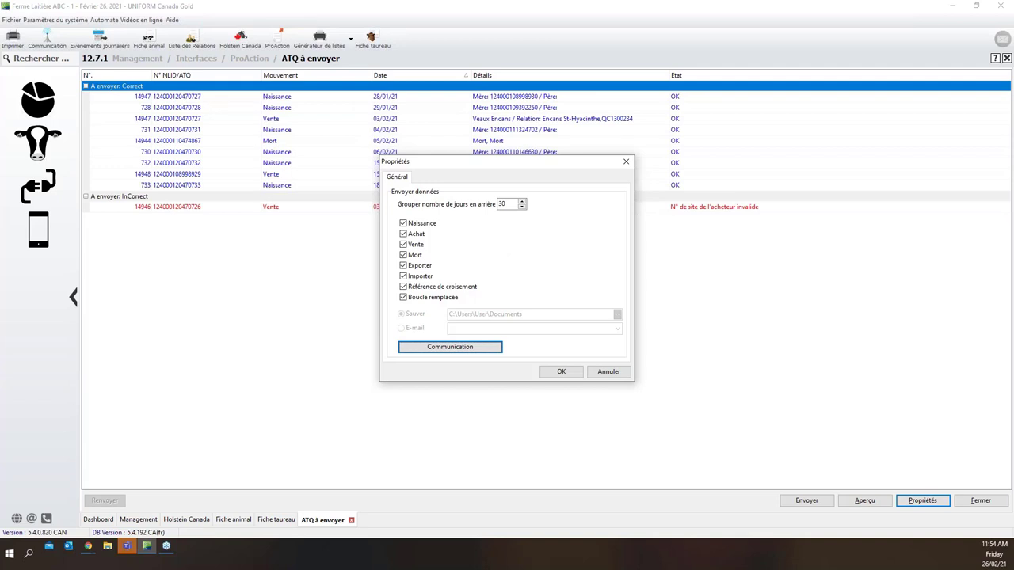
click(562, 373)
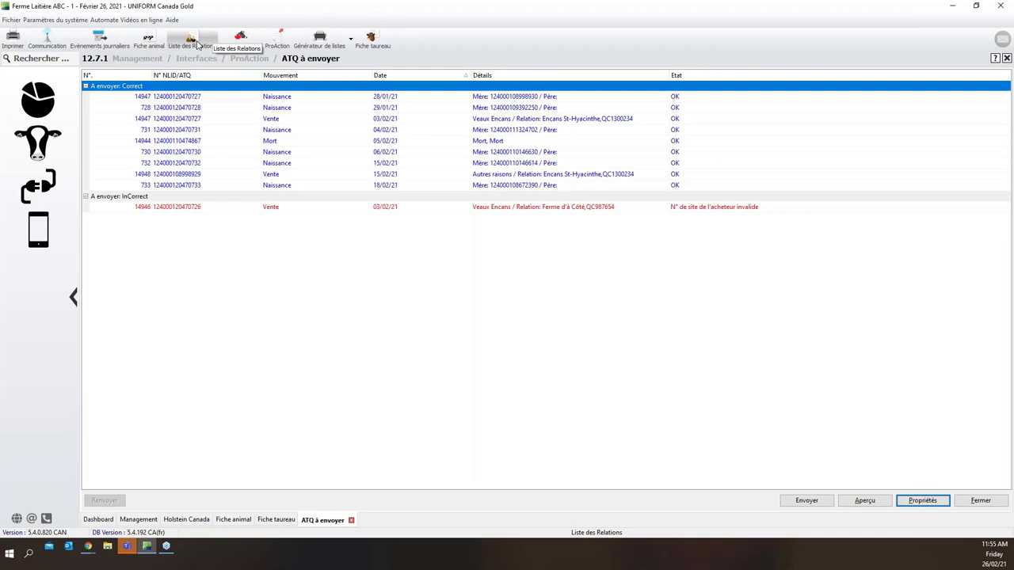
Switch to the Management overview using the cow icon in the sidebar
click(45, 137)
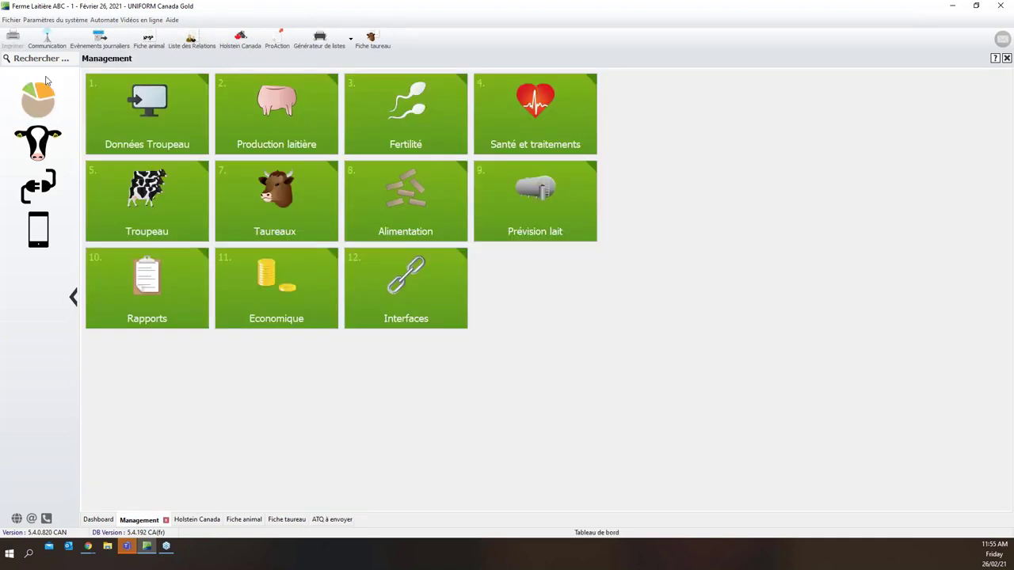
From Données Troupeau, open Liste des Relations and start a Nouvelle Relation
click(129, 128)
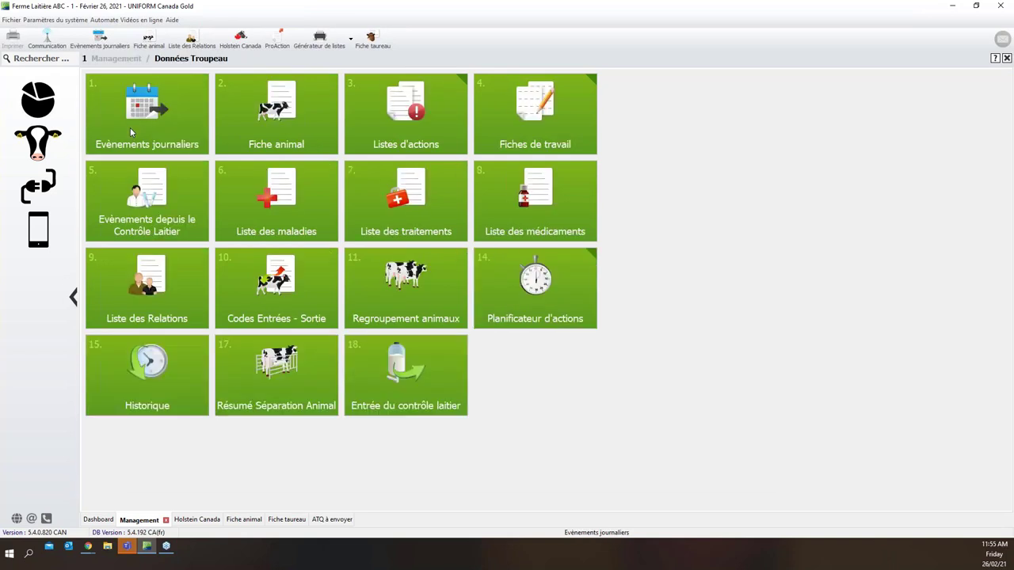
click(167, 296)
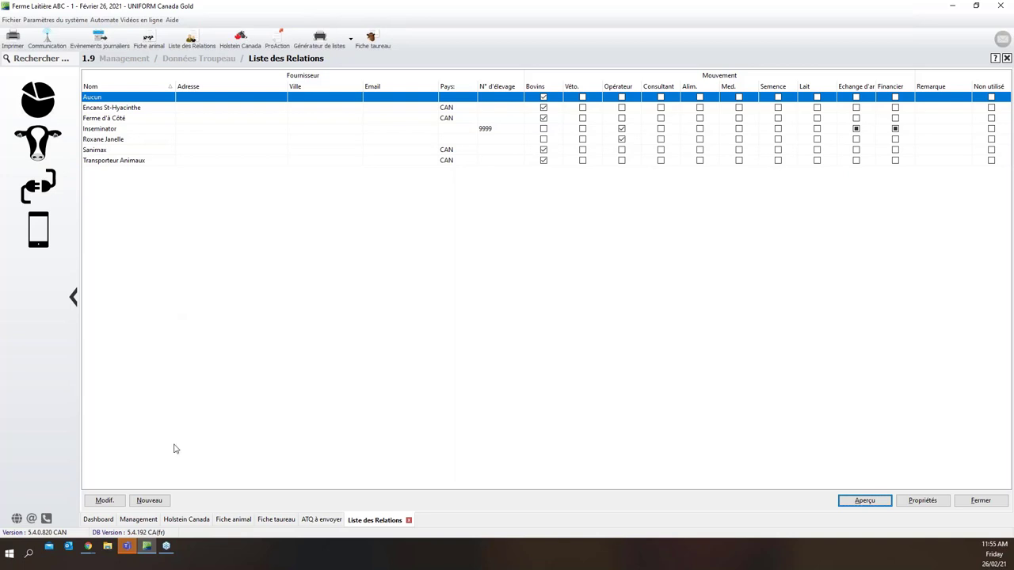
click(149, 501)
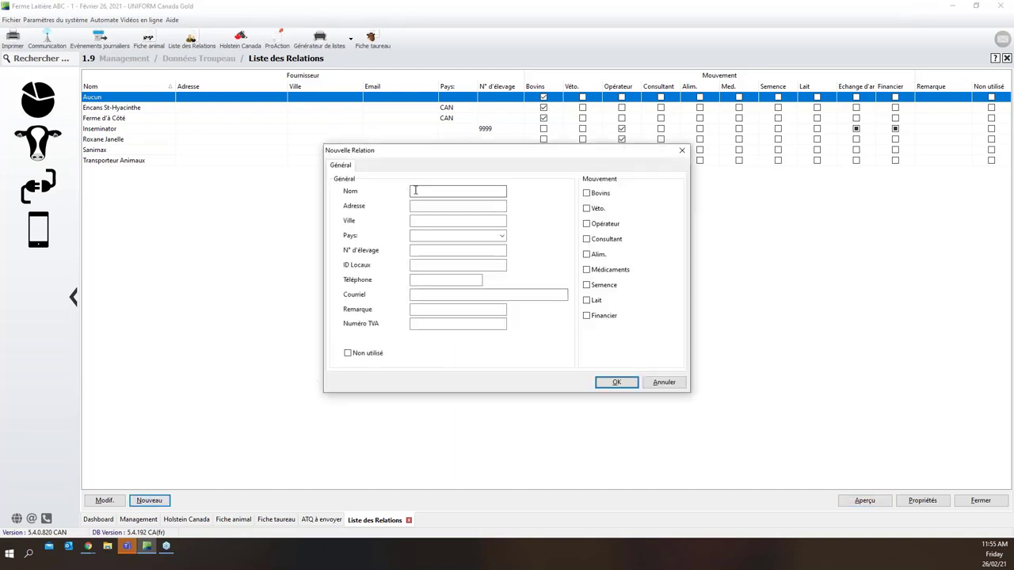
Enter 'Van leek Hill auctions' as the new relation's name
click(425, 190)
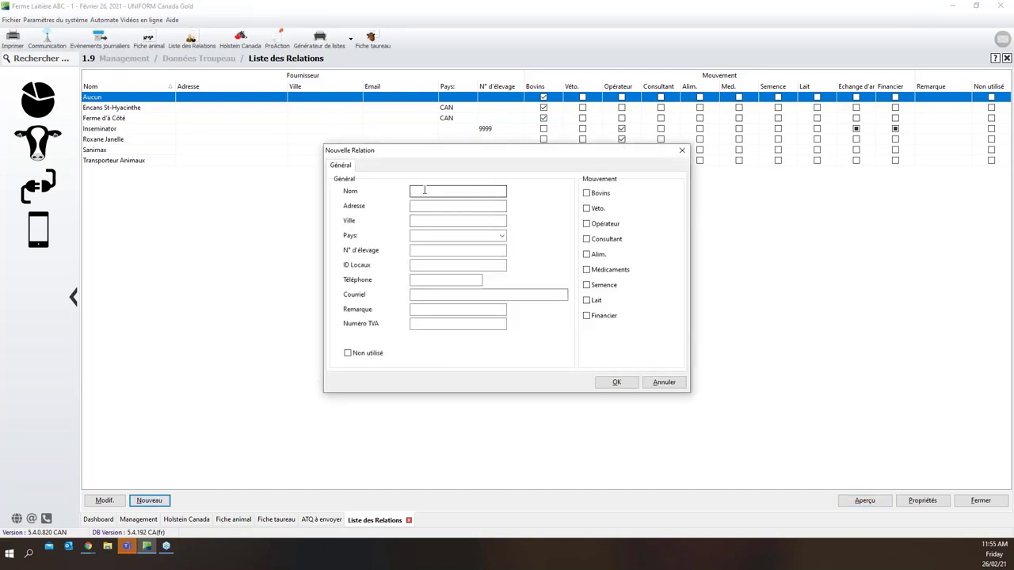
text(Van leek Hill auctinons)
click(420, 220)
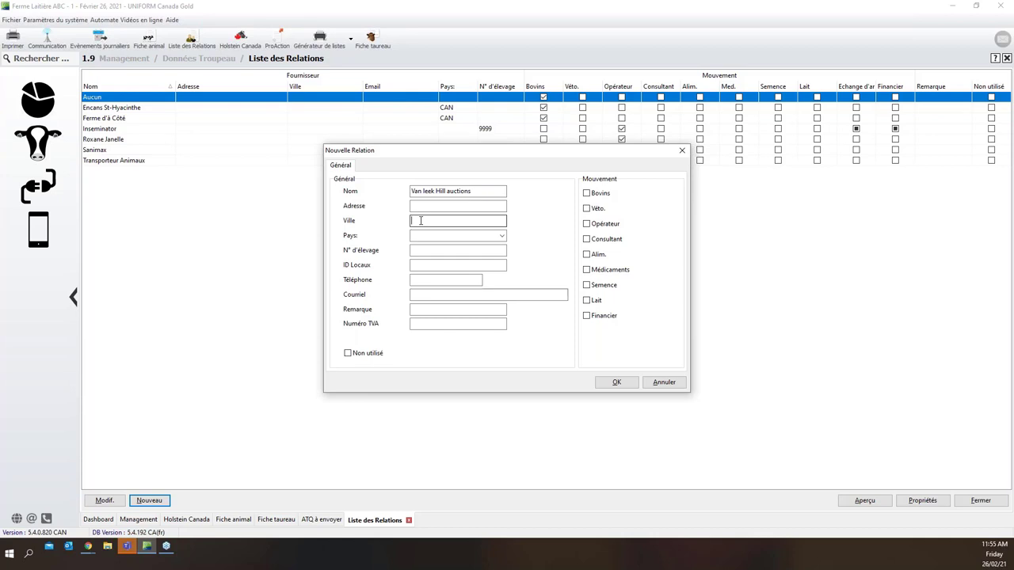
key(shift+Tab)
key(shift+Tab)
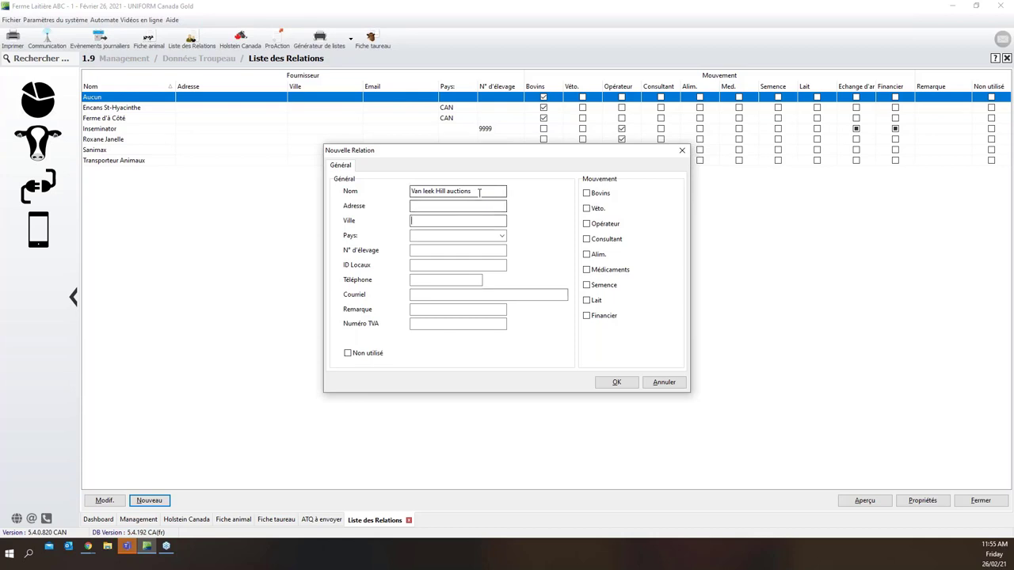
click(418, 221)
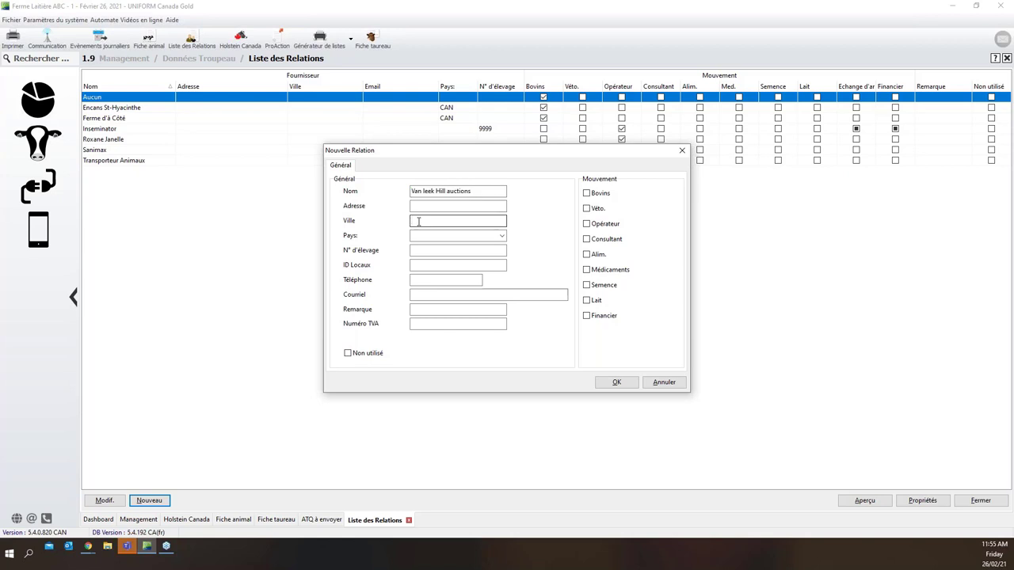
Set country to Canada, enter the local premises ID, tick Bovins, and save the relation
click(427, 236)
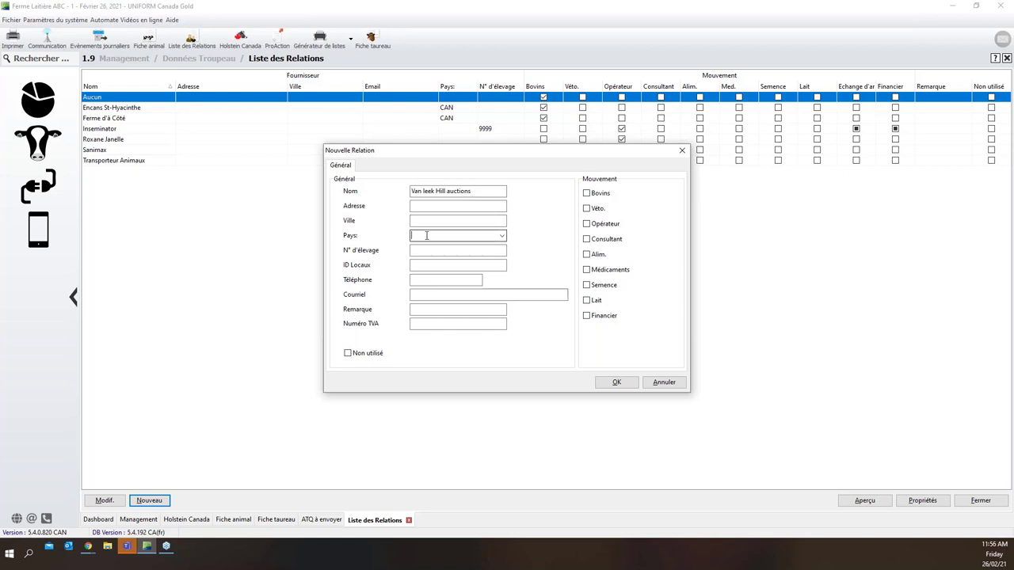
text(Canada)
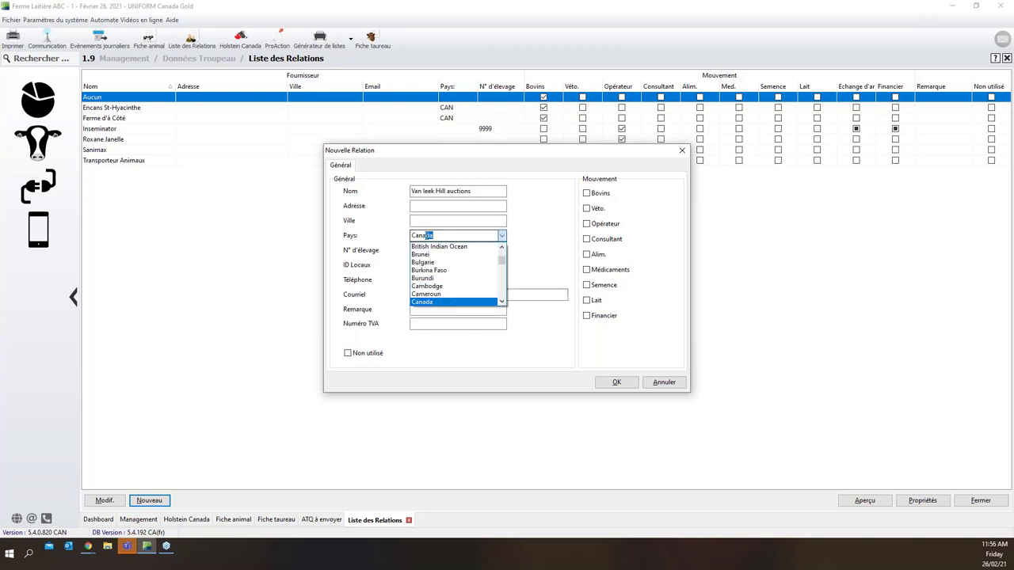
key(Return)
key(Tab)
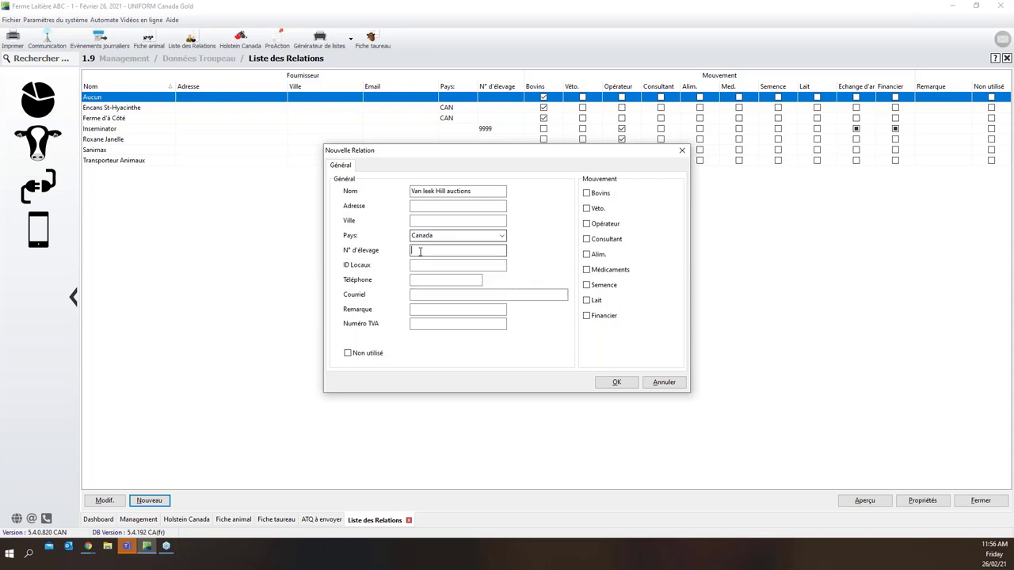
click(418, 264)
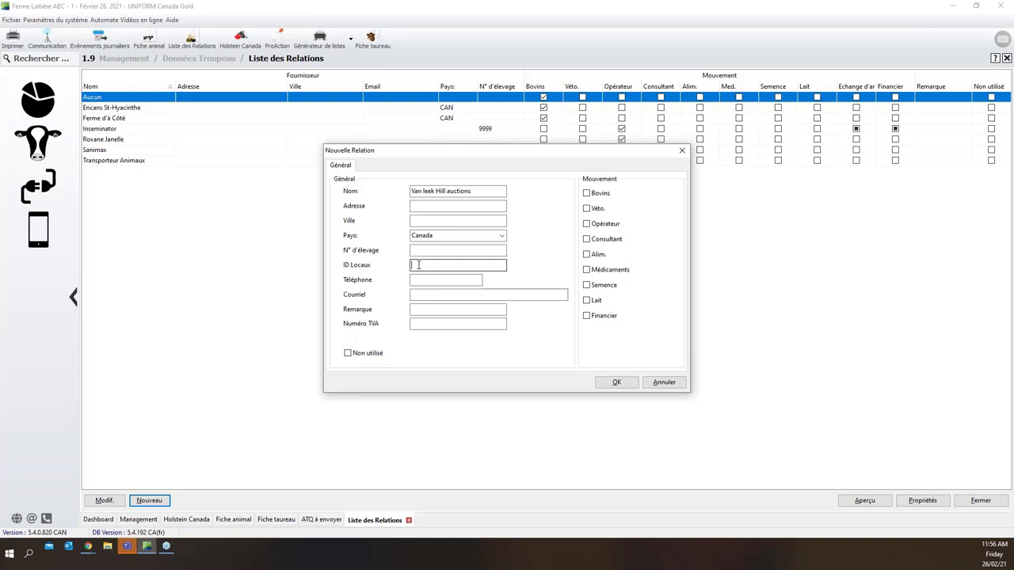
text(ON1404739)
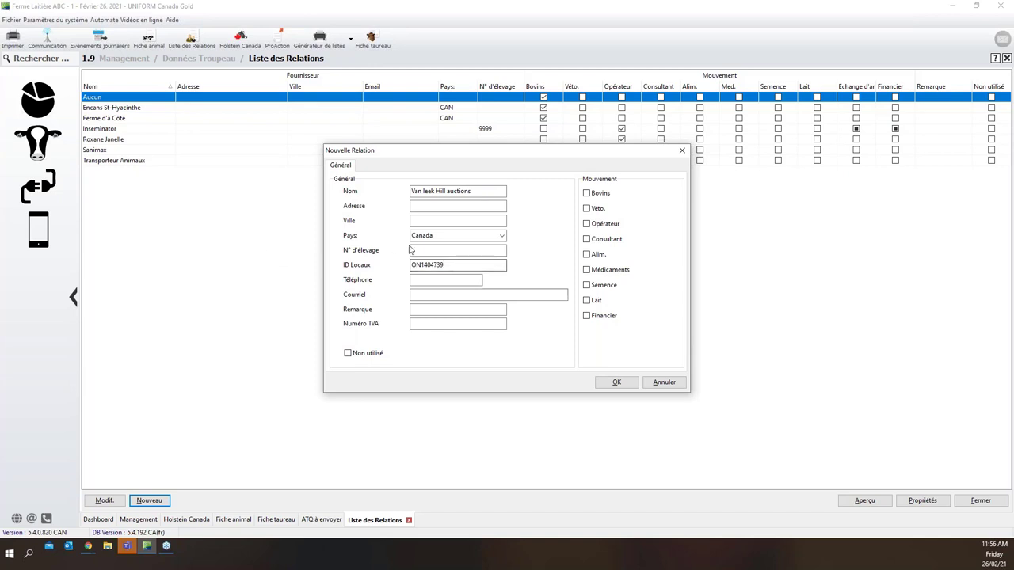
drag(450, 265, 401, 265)
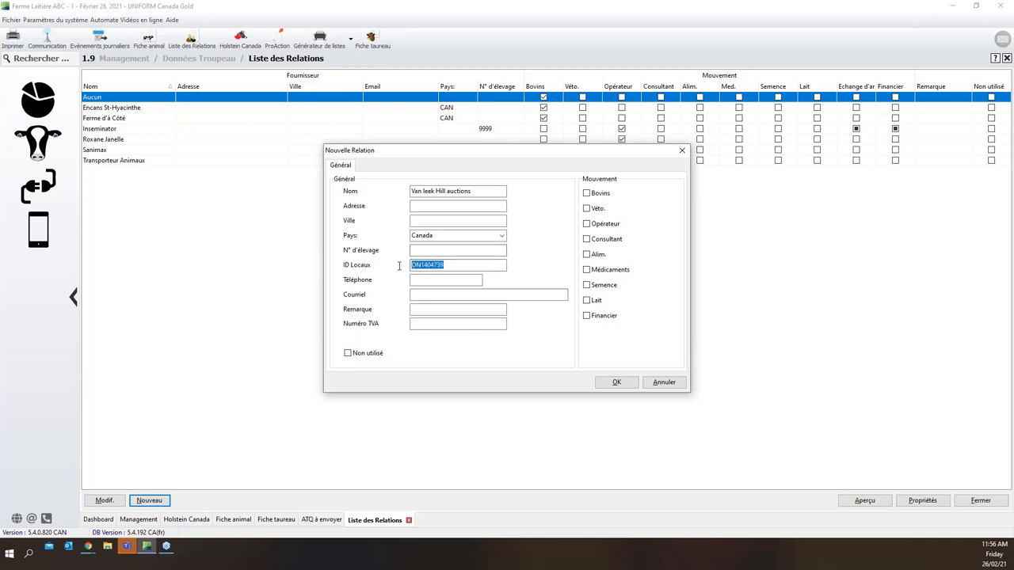
click(446, 265)
click(593, 198)
click(616, 383)
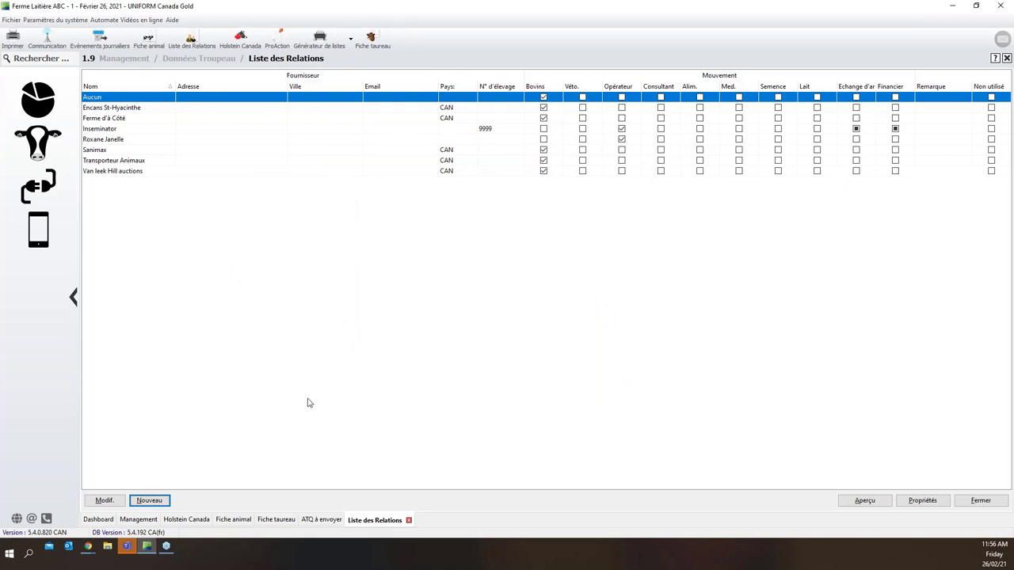
Go back to the ATQ à envoyer tab at the bottom of the window
click(324, 520)
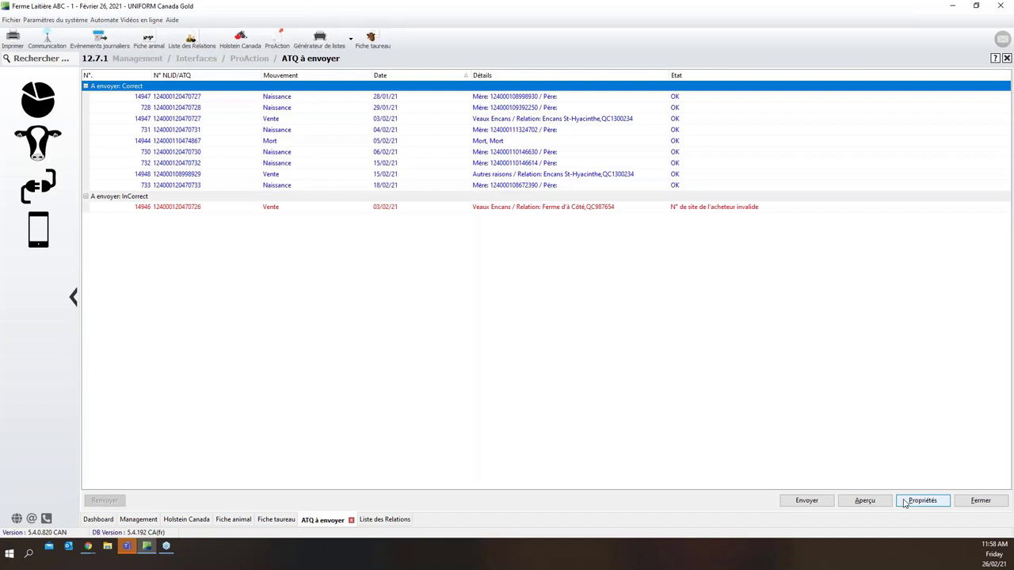
click(904, 504)
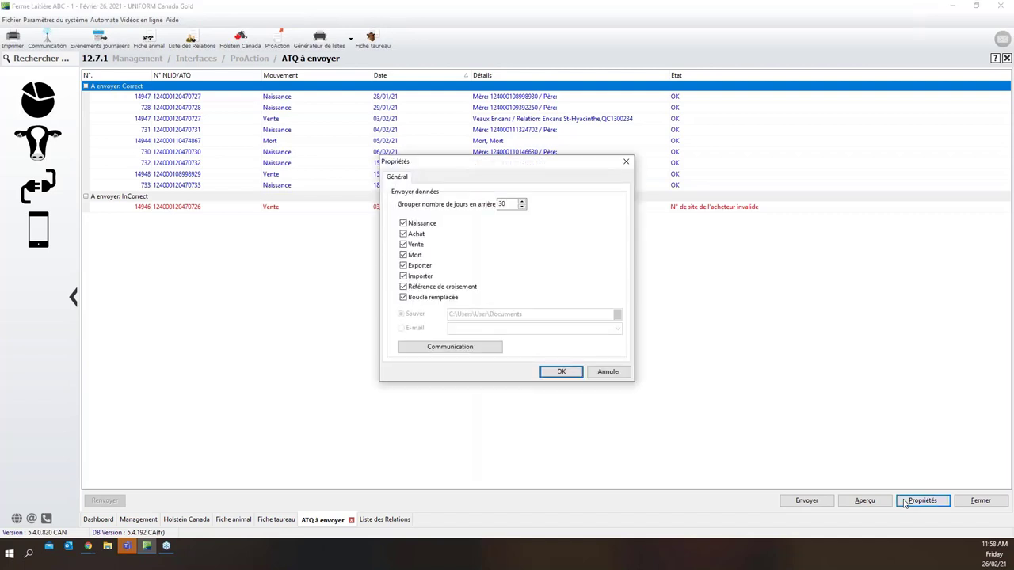
double_click(500, 205)
click(435, 299)
click(403, 297)
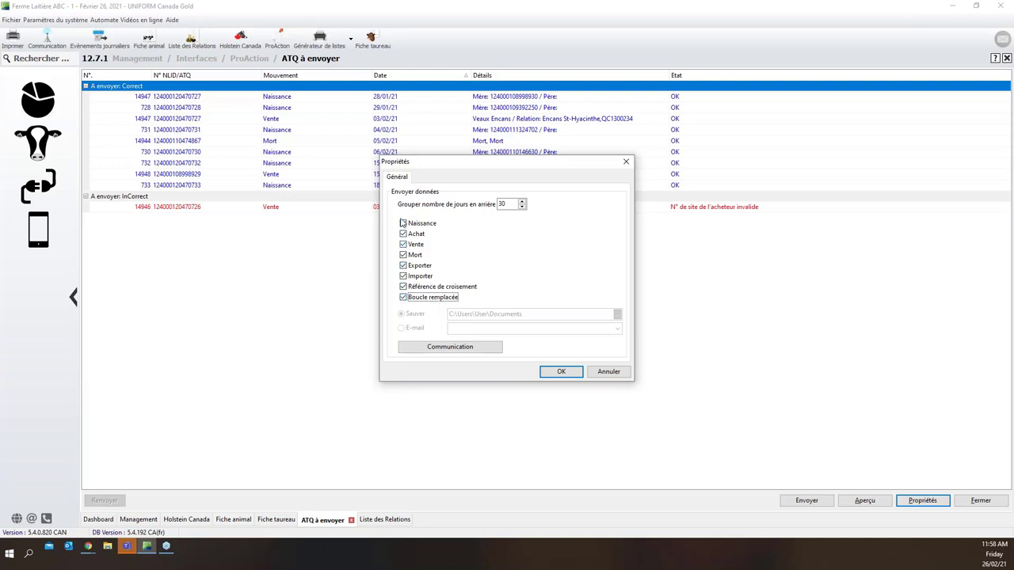
click(403, 297)
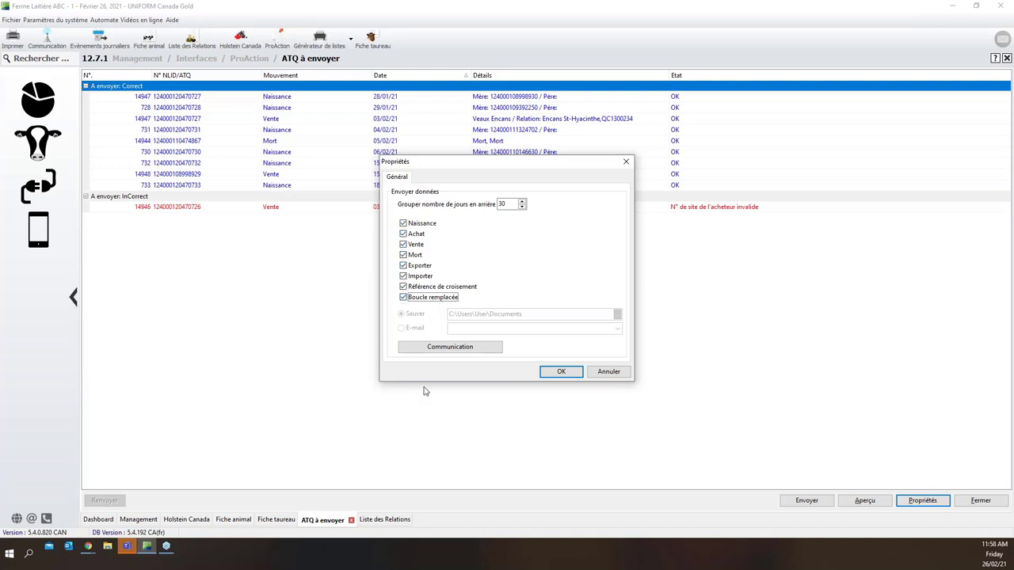
click(606, 372)
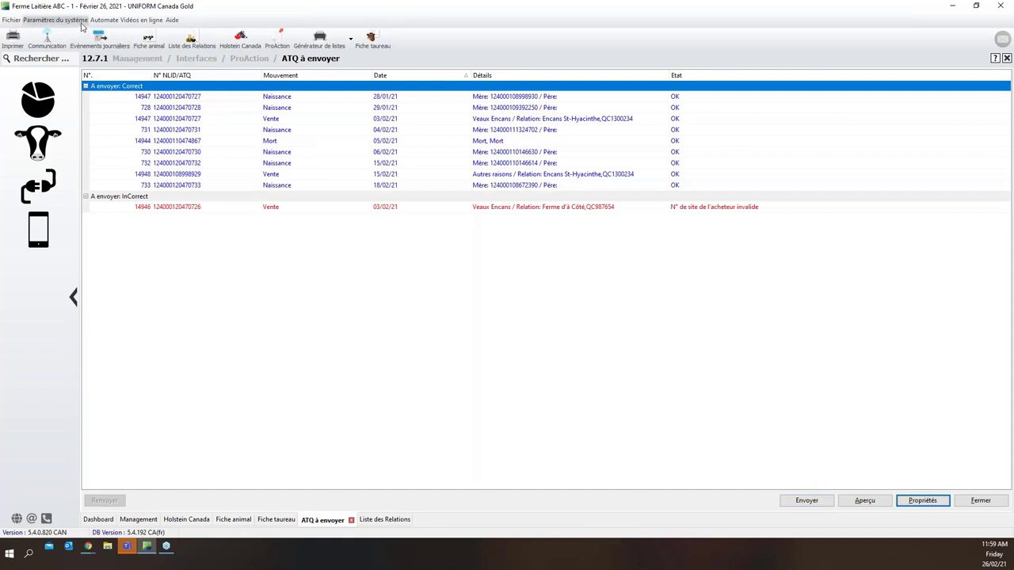
click(80, 21)
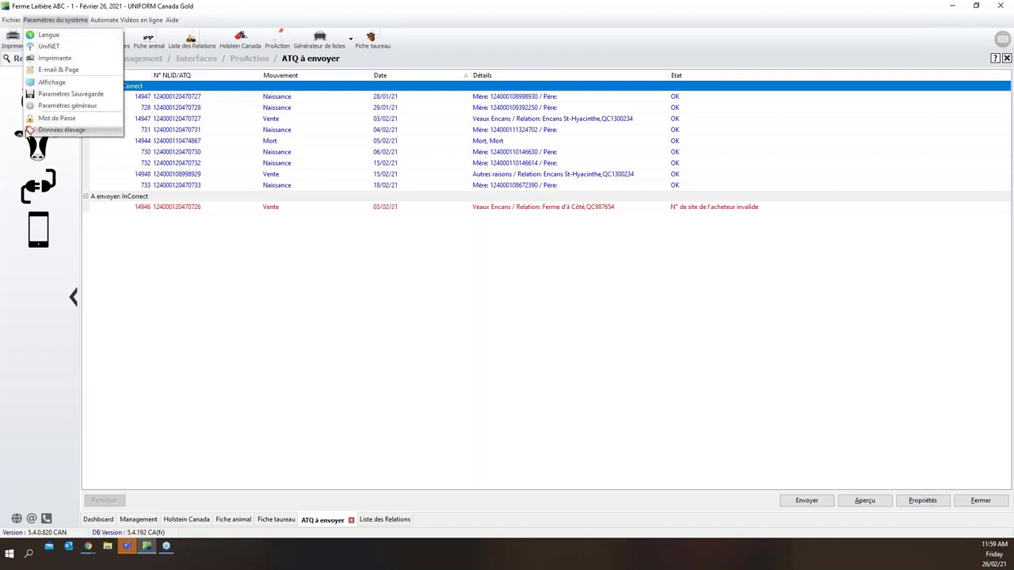
click(74, 134)
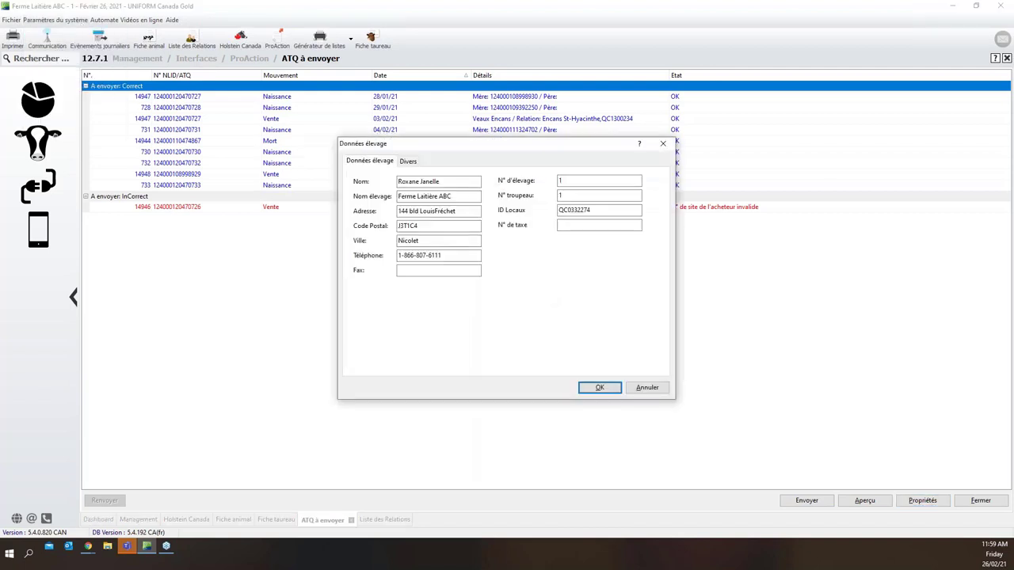
key(Tab)
key(Tab)
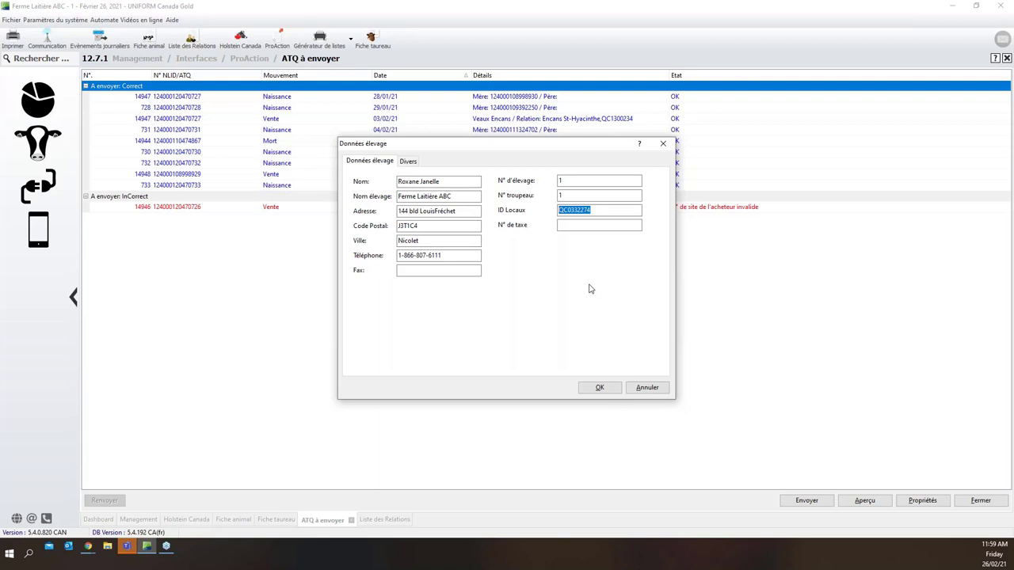
click(651, 392)
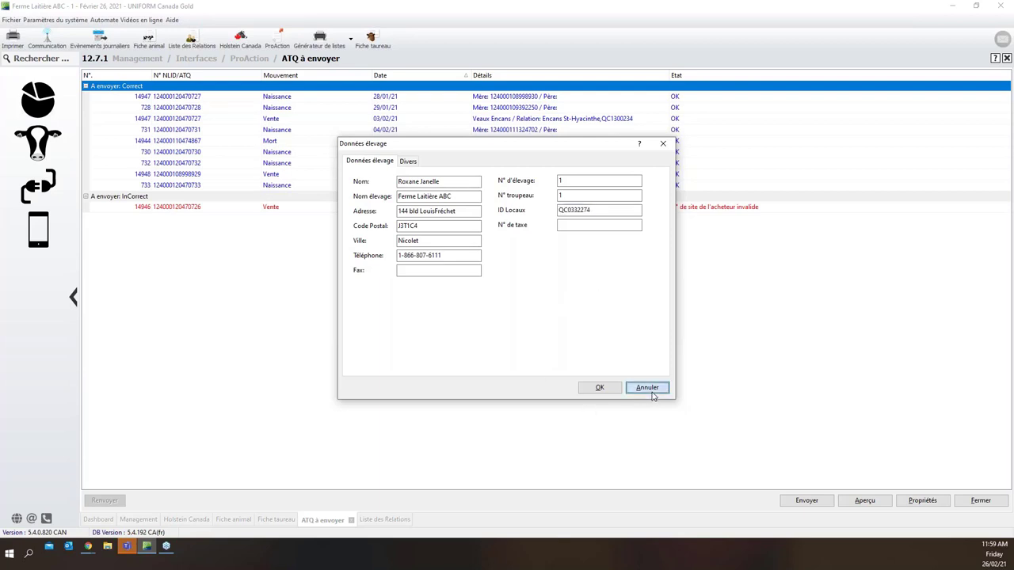
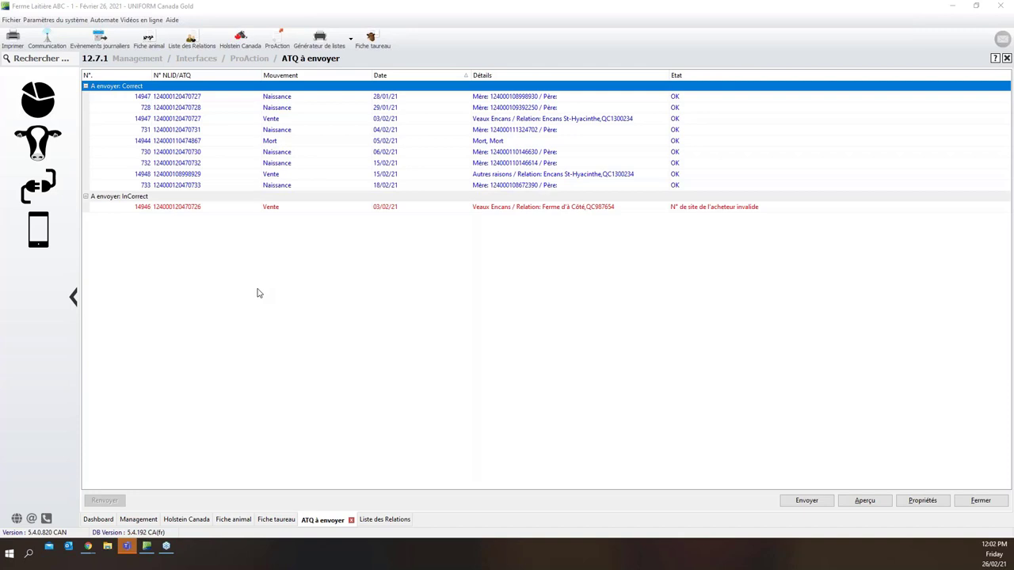
Open the Liste des Relations and select the Ferme d'à Côté relation
click(57, 20)
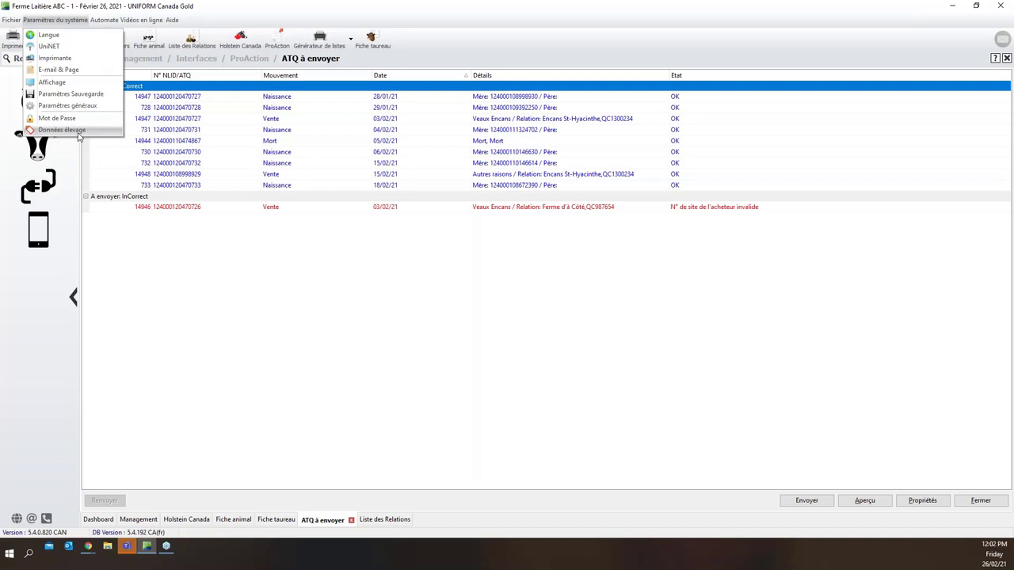
click(182, 273)
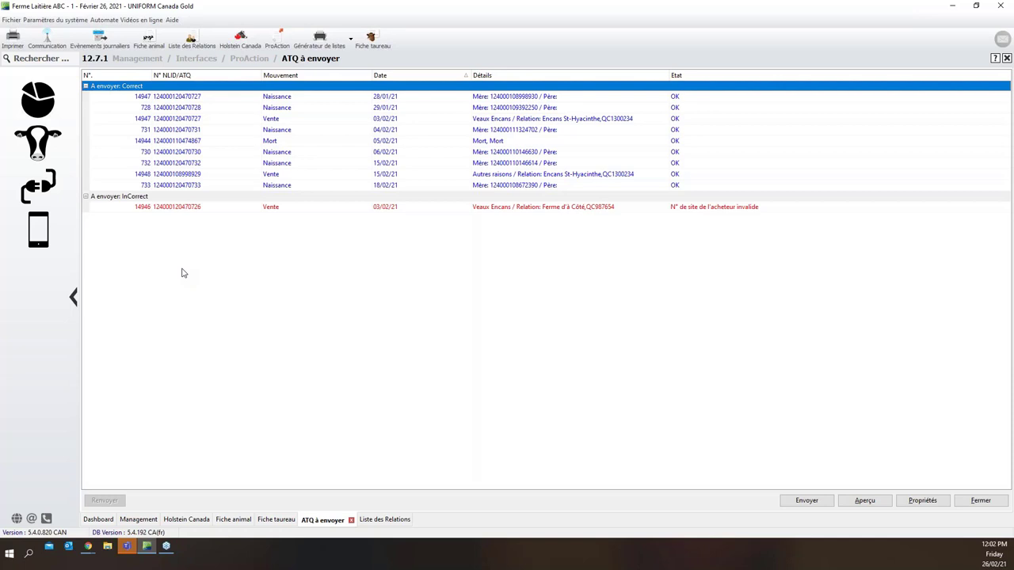
click(197, 48)
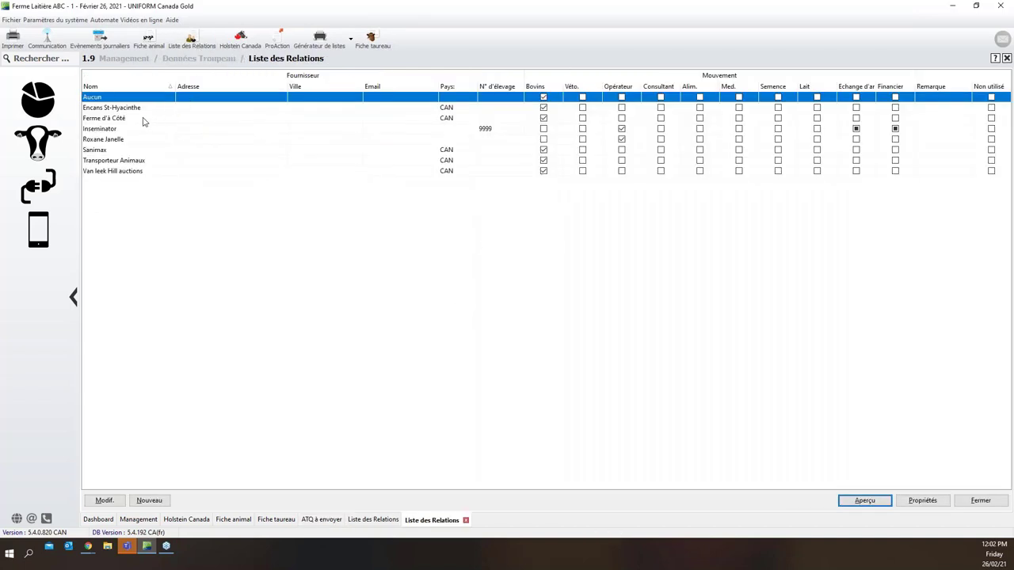
click(141, 119)
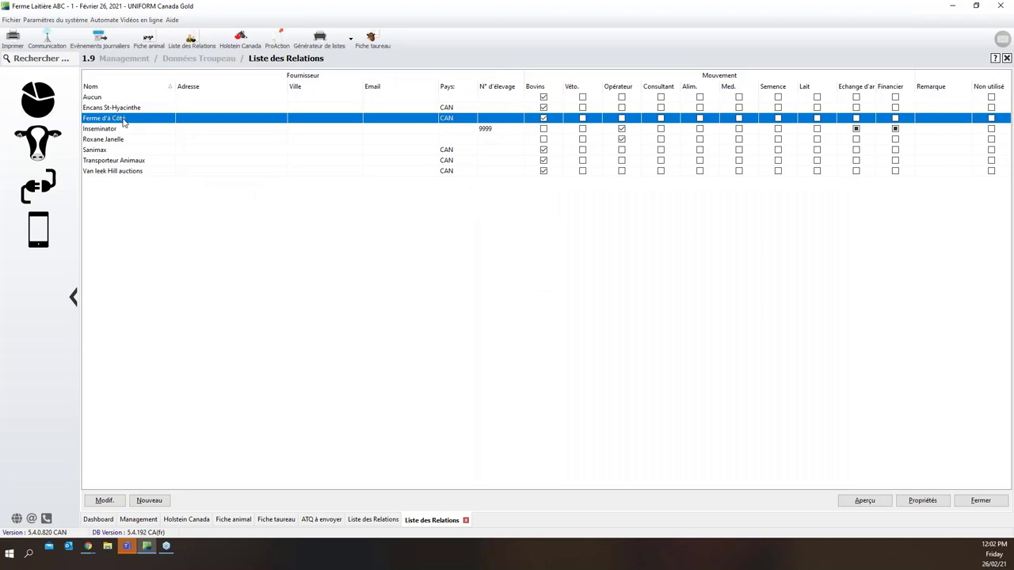
Check Ferme d'à Côté's local ID QC987654, then close its details without saving
double_click(123, 118)
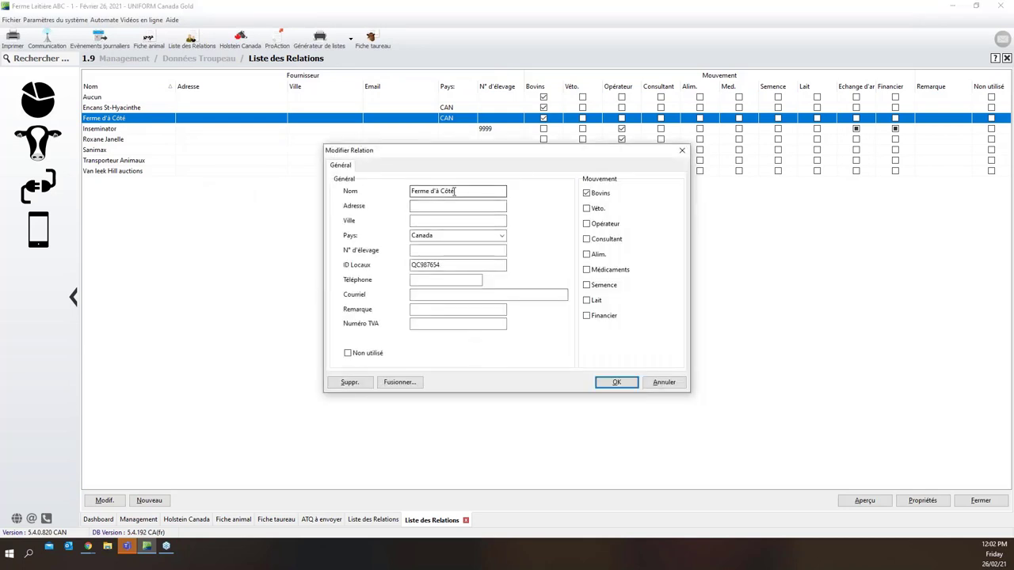
click(456, 191)
click(444, 235)
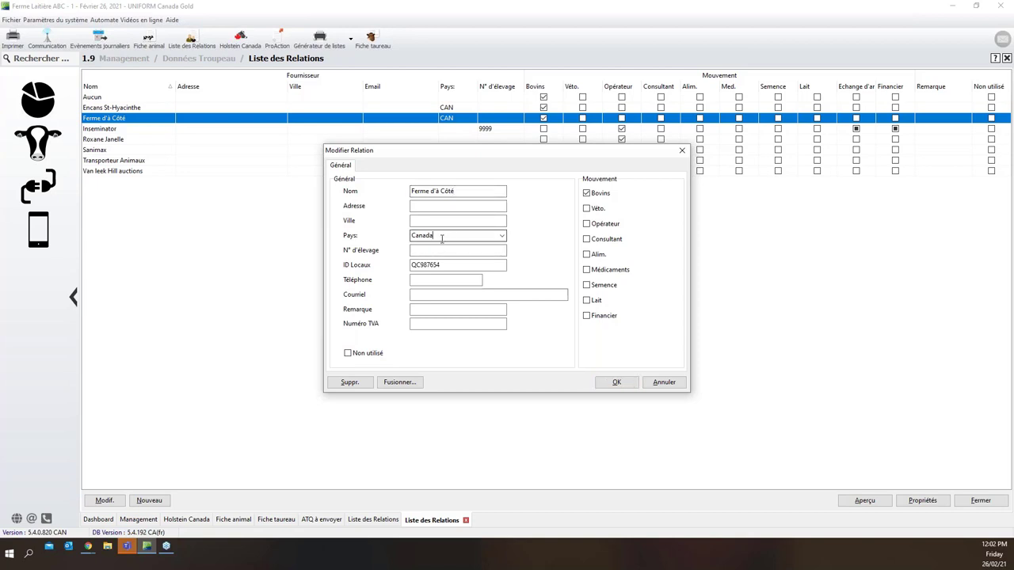
drag(447, 265, 400, 264)
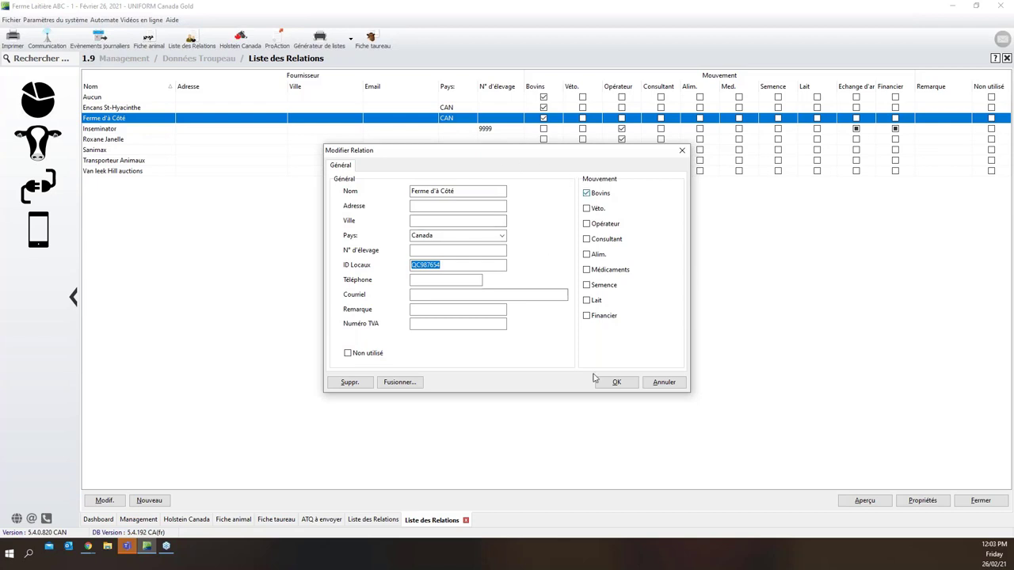
click(670, 389)
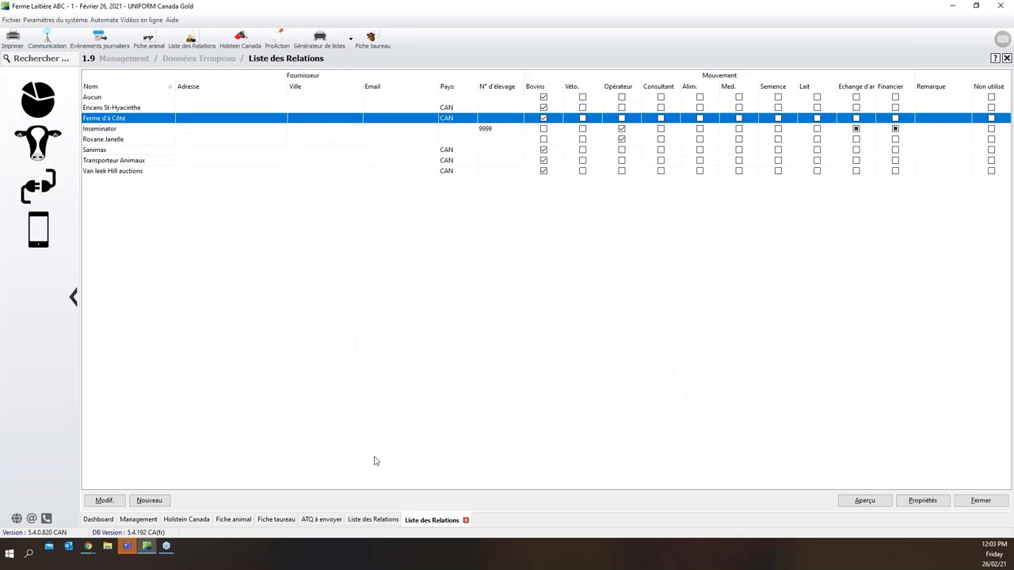
From the ATQ à envoyer list, open Liste des Relations via Management > Données Troupeau
click(330, 519)
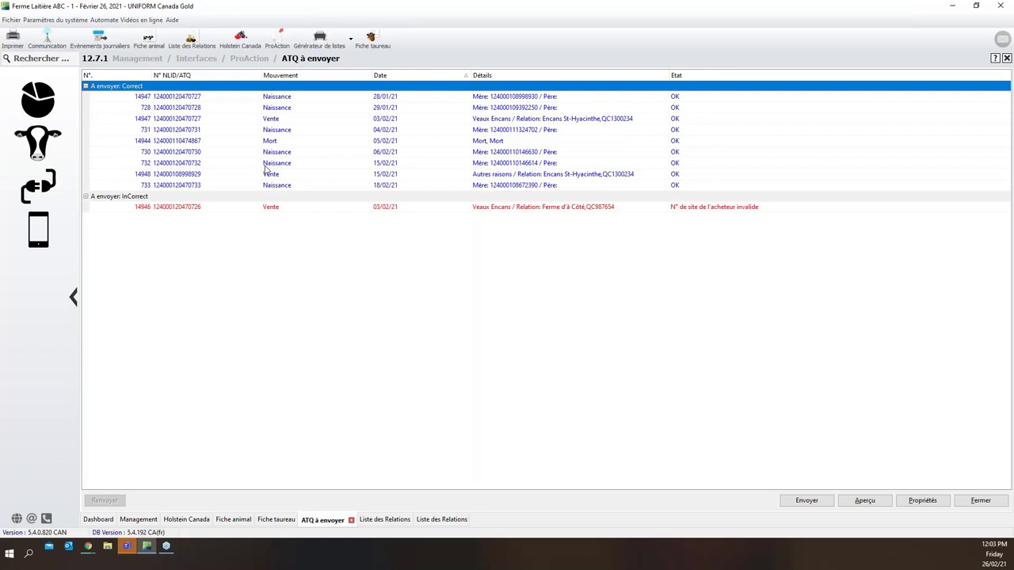
click(47, 61)
click(43, 135)
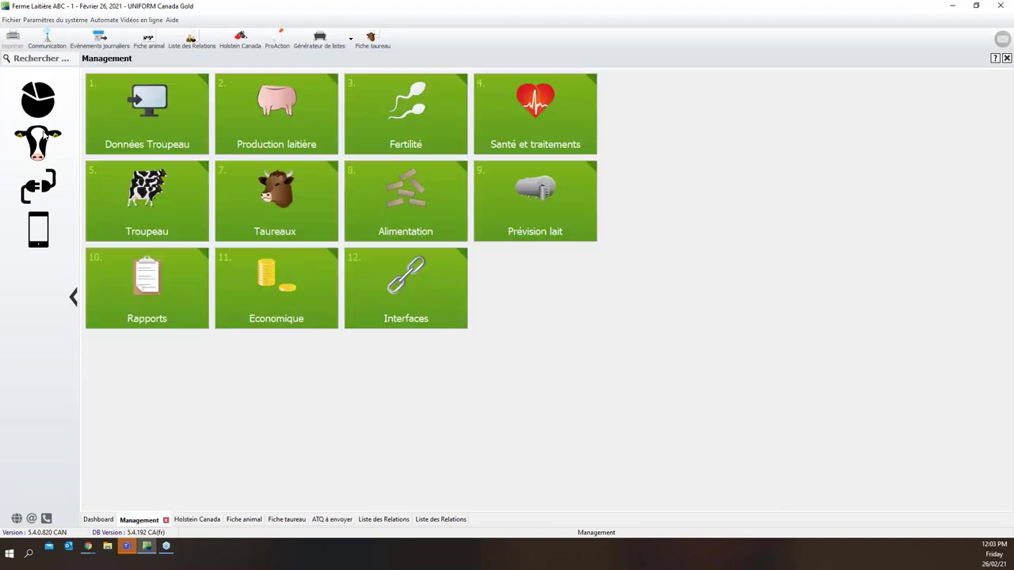
click(129, 125)
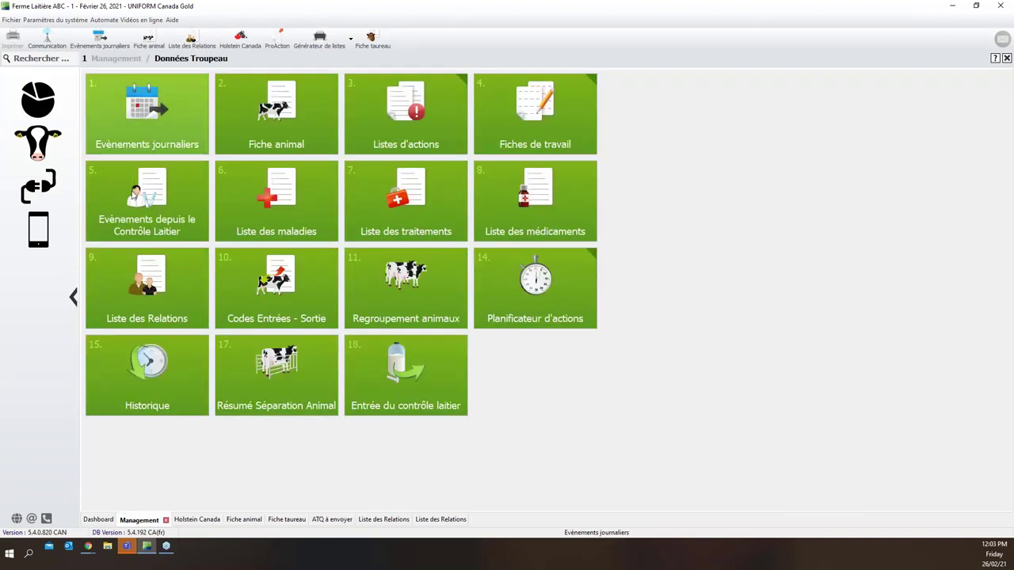
click(151, 293)
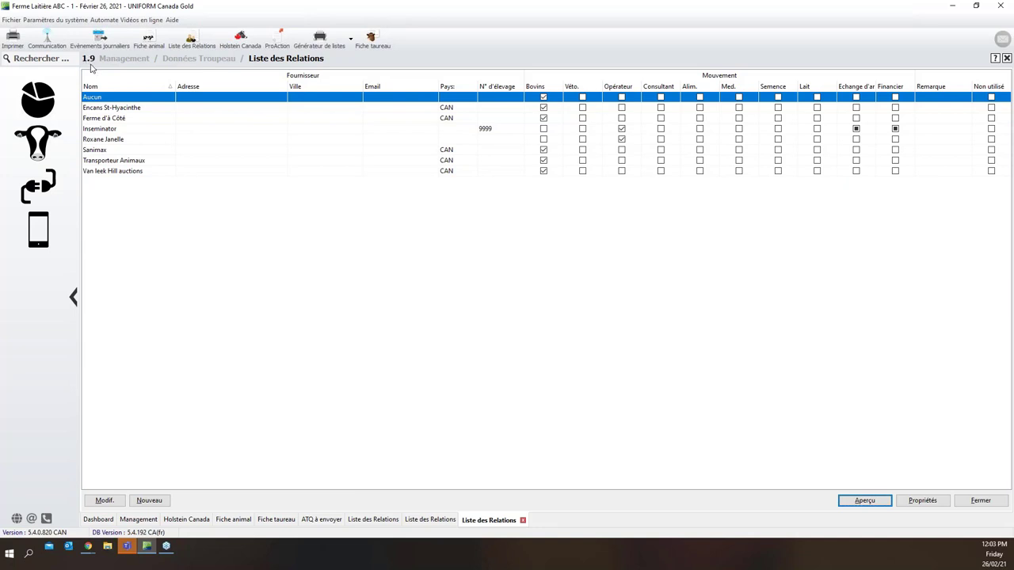
click(46, 54)
text(1.9)
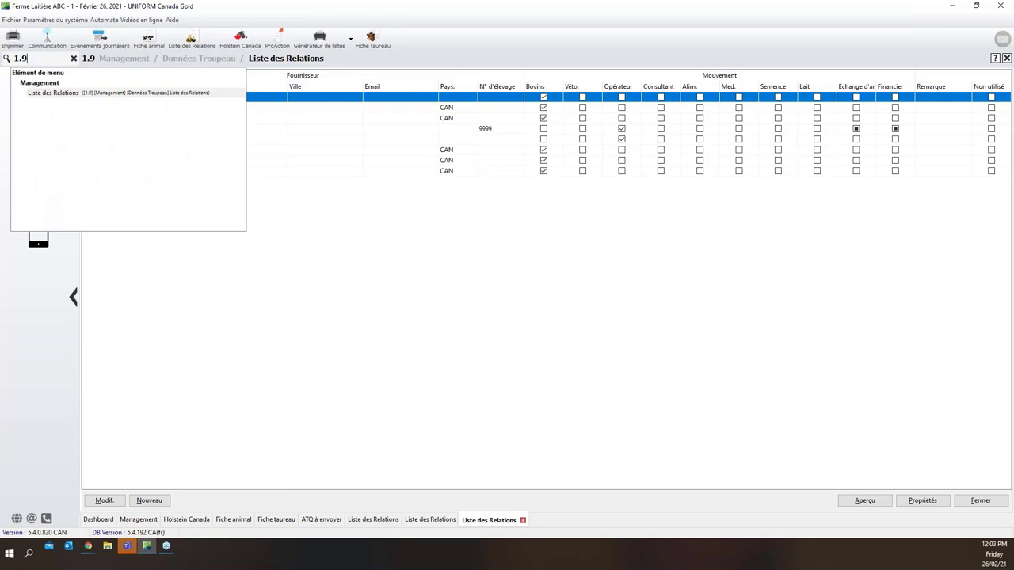
key(BackSpace)
key(BackSpace)
key(BackSpace)
text(RELATIO)
key(BackSpace)
key(BackSpace)
key(BackSpace)
key(BackSpace)
key(BackSpace)
key(BackSpace)
key(BackSpace)
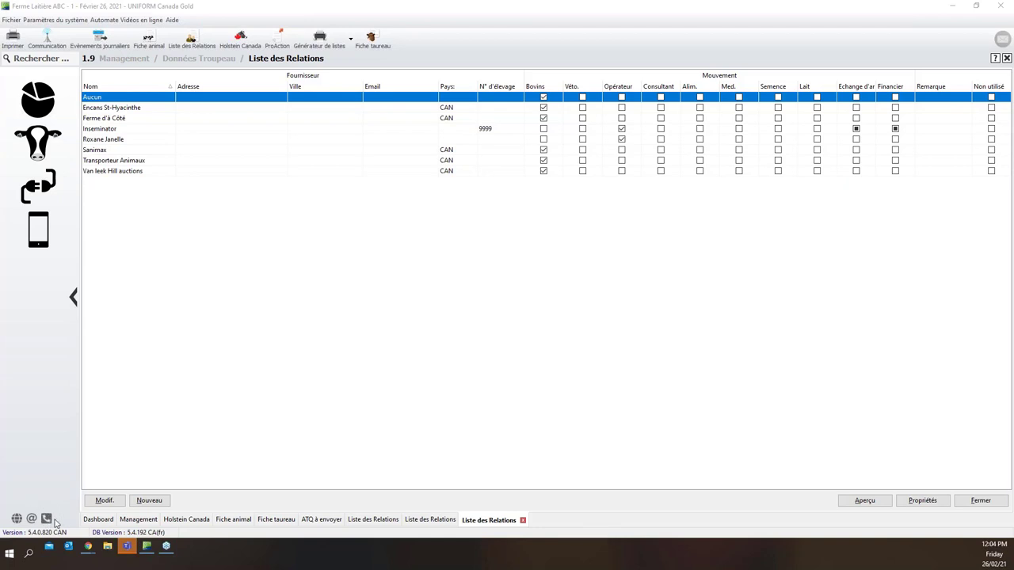
mouse_move(51, 523)
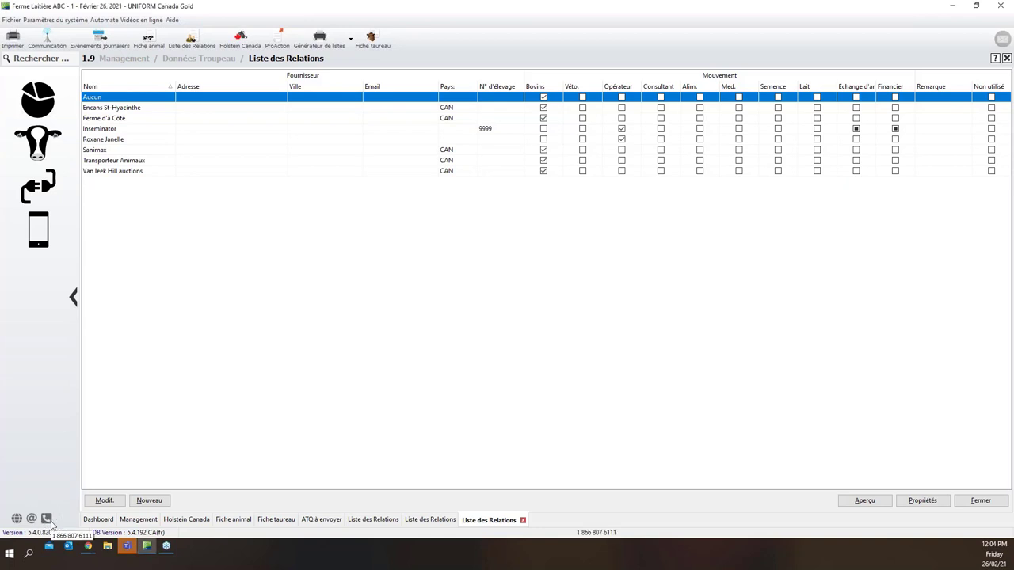